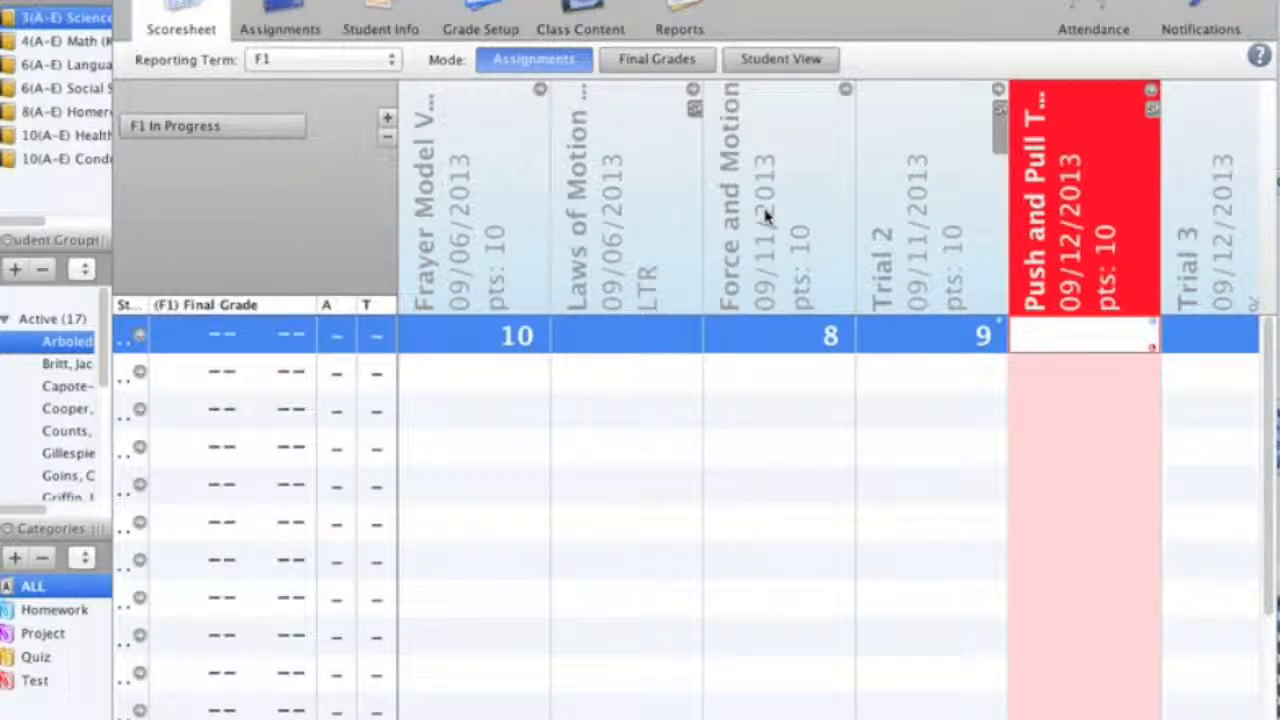
# - Align the Force and Motion assignment with standard 1.P.1.3, save the assignment and close its details
pyautogui.doubleClick(828, 215)
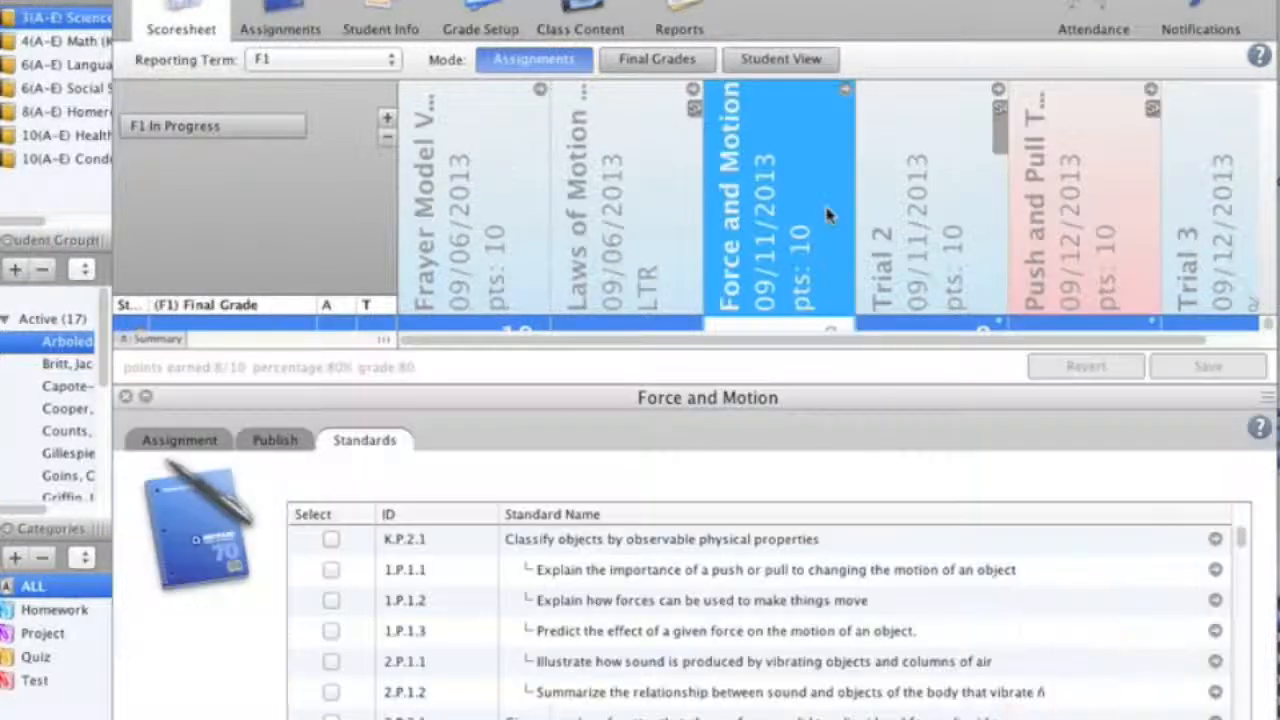
pyautogui.click(183, 437)
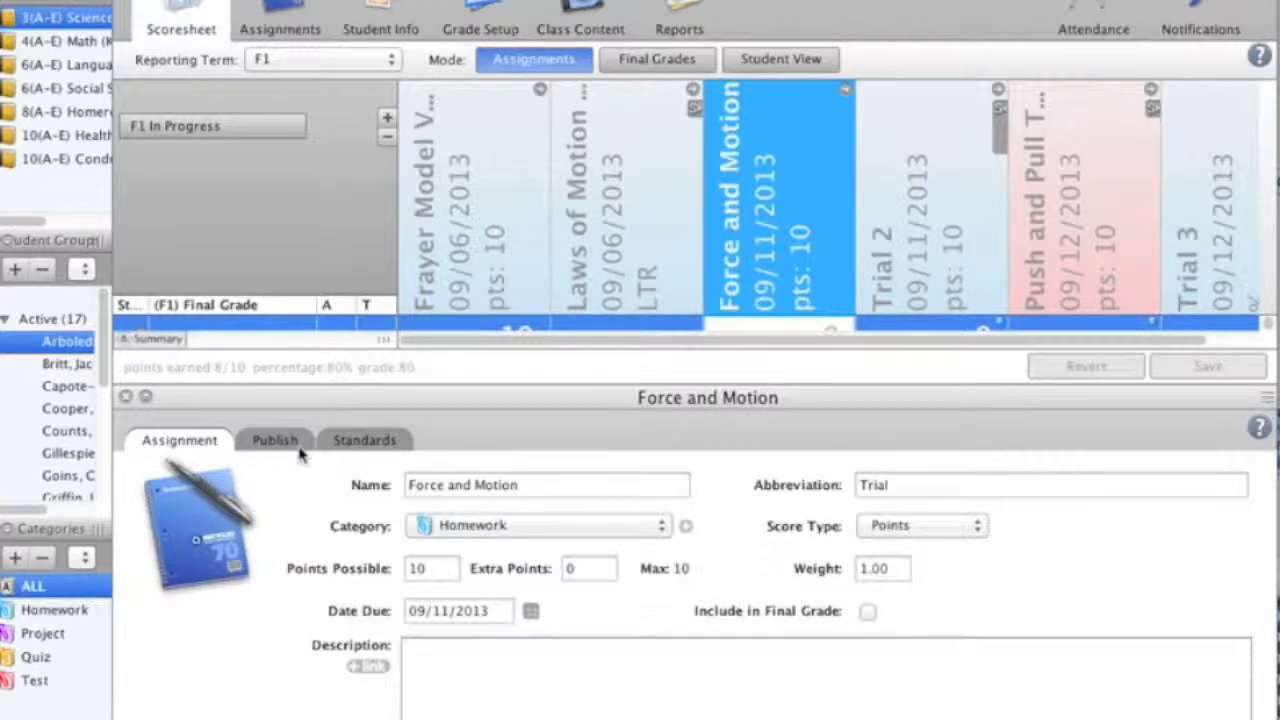
pyautogui.click(360, 441)
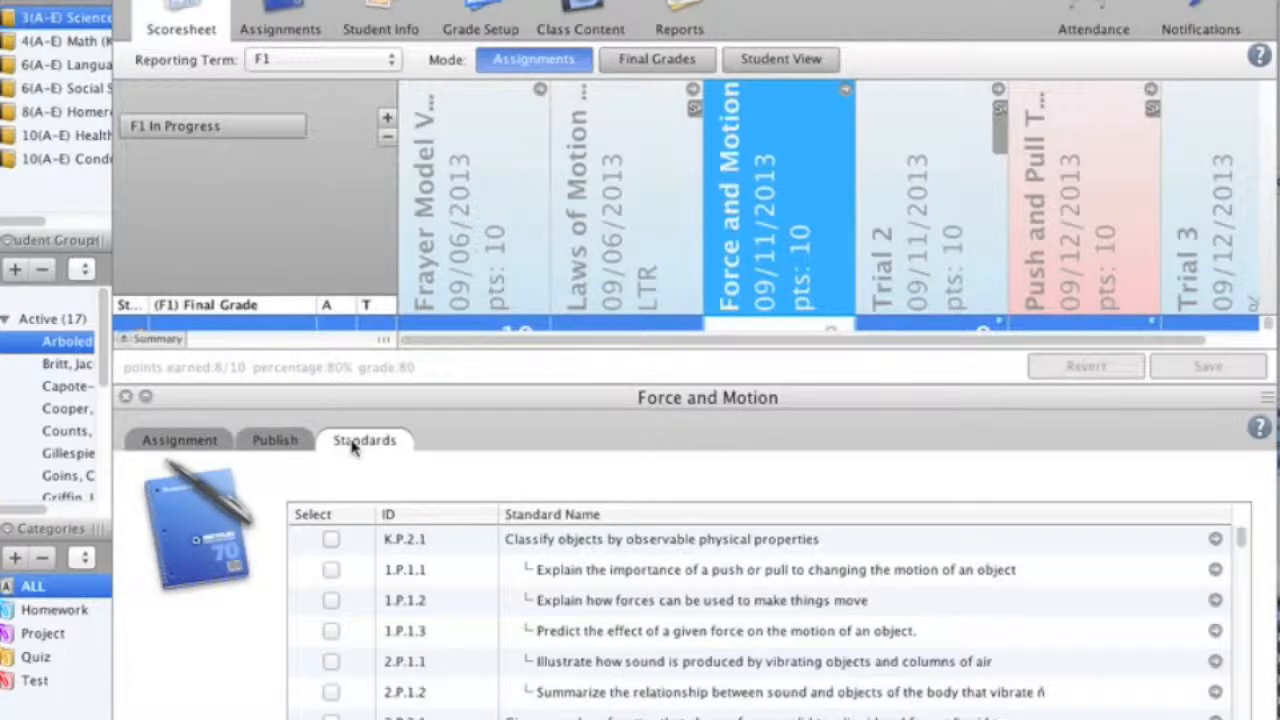
pyautogui.click(331, 631)
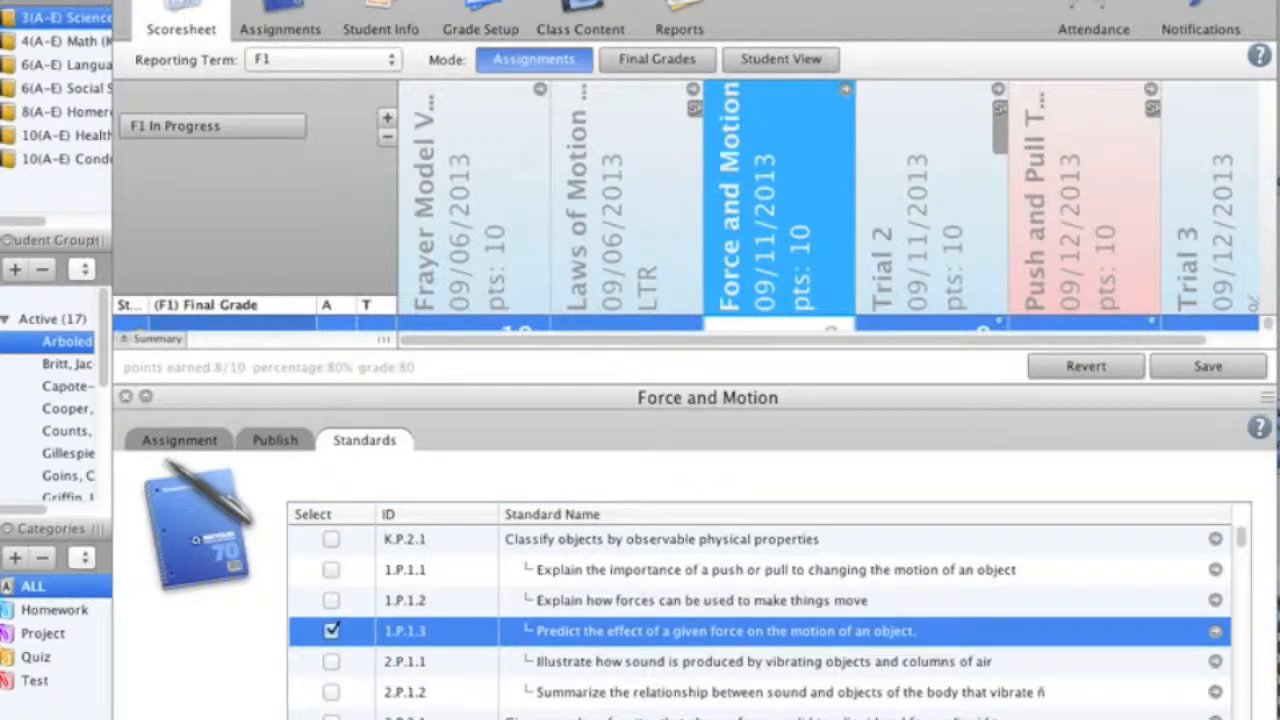
pyautogui.press('super+s')
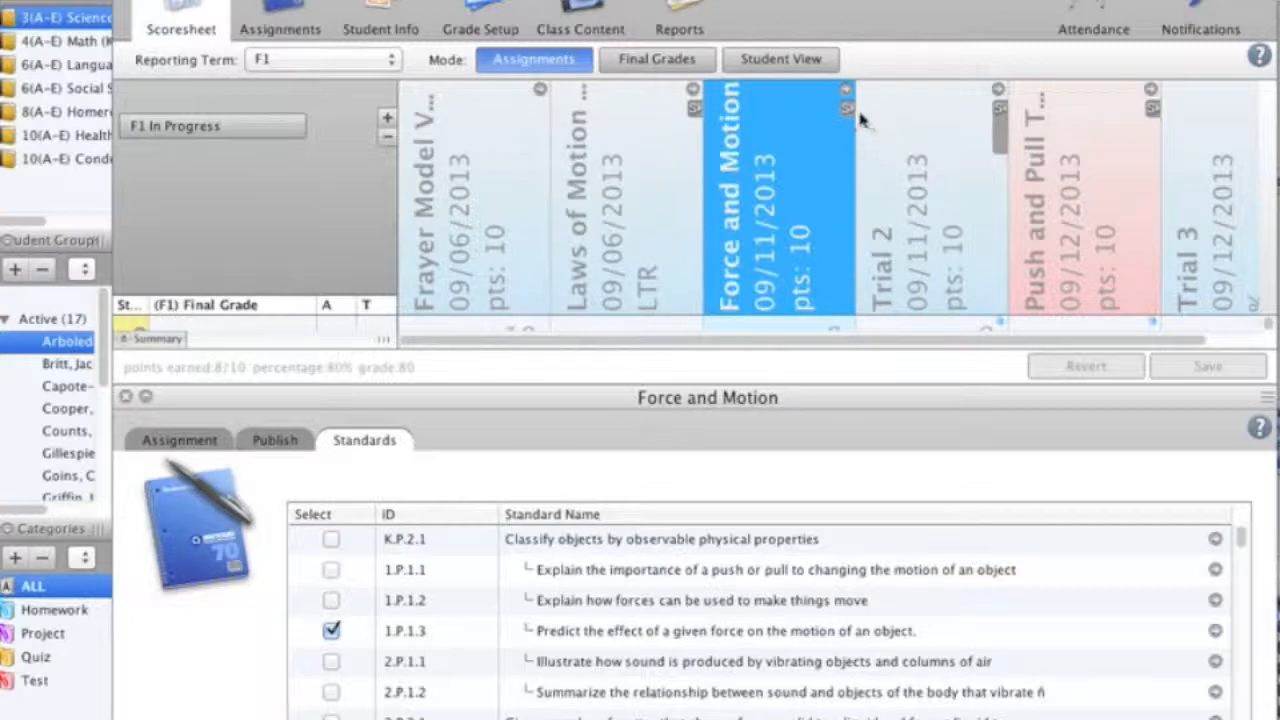
pyautogui.moveTo(851, 121)
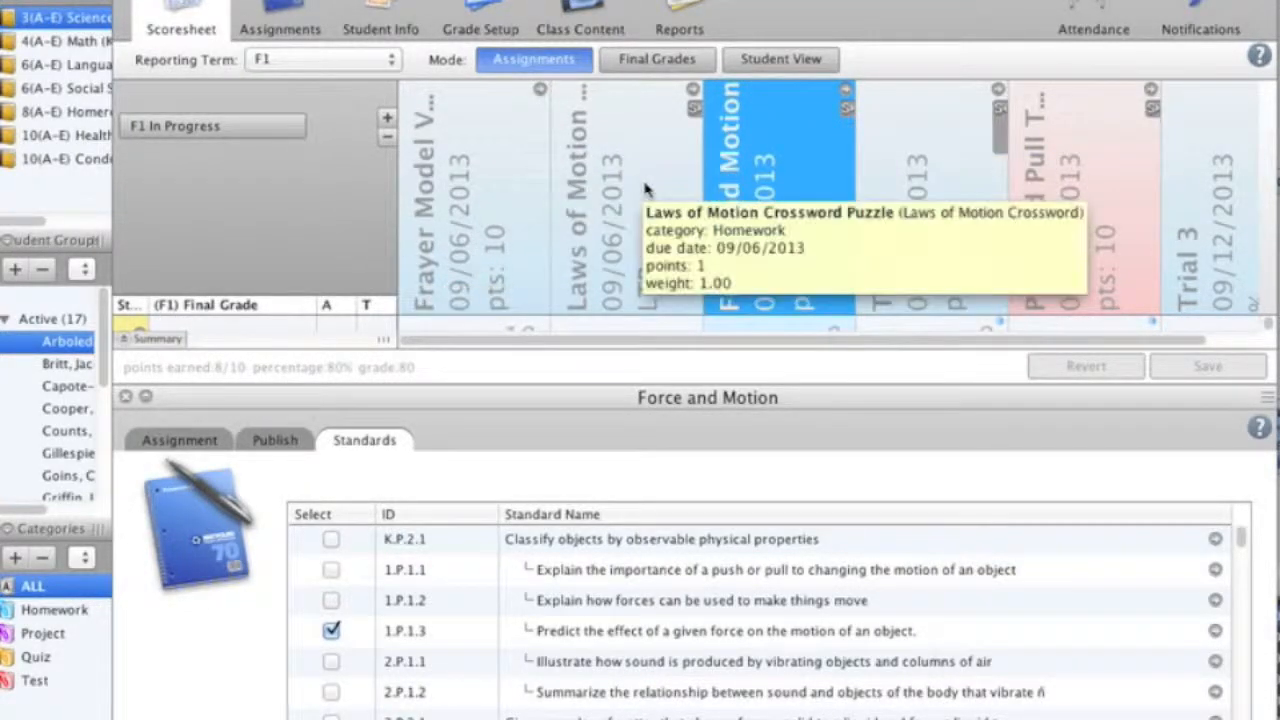
pyautogui.click(126, 398)
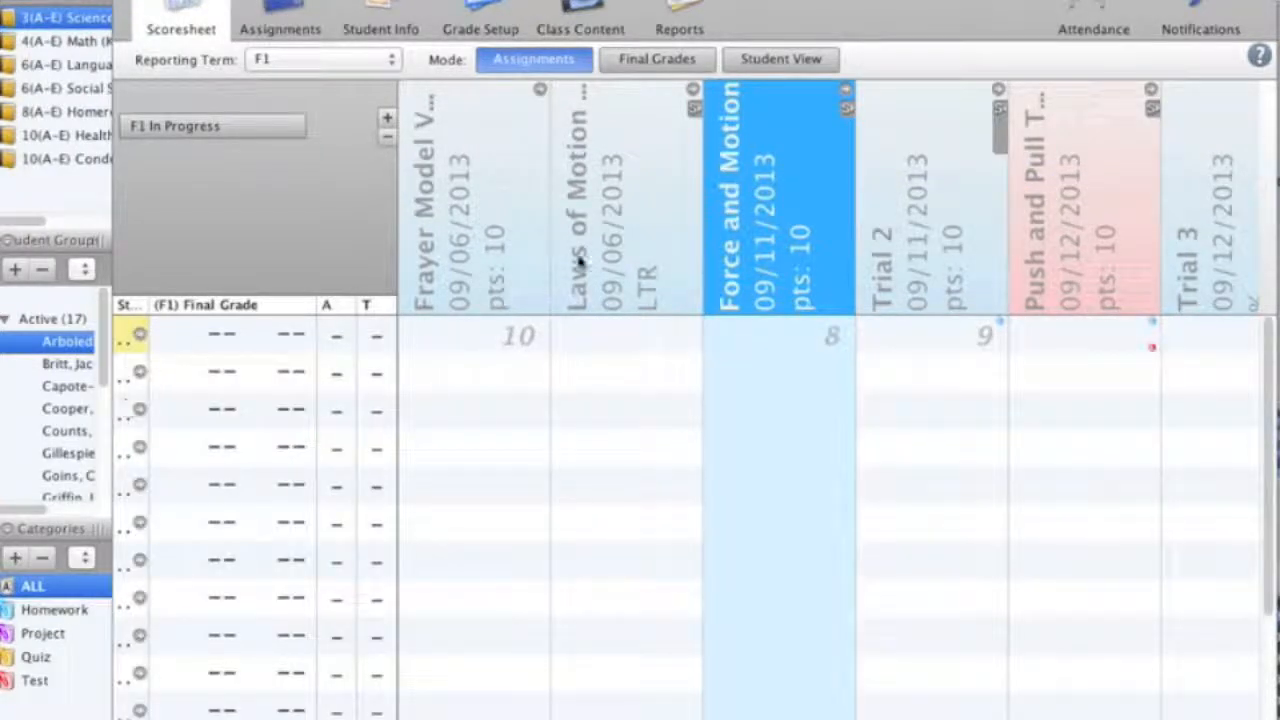
# - Expand the standard column beside Force and Motion and set the first student's score for that assignment to 7
pyautogui.click(846, 118)
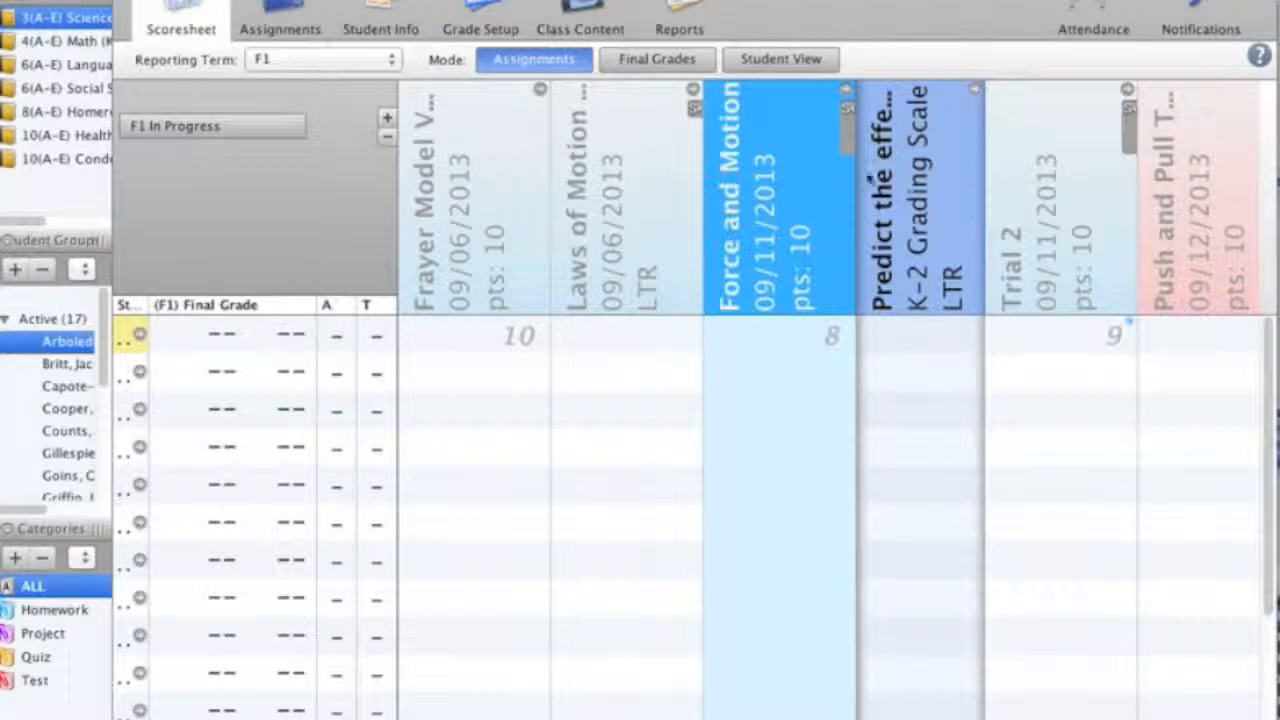
pyautogui.moveTo(912, 302)
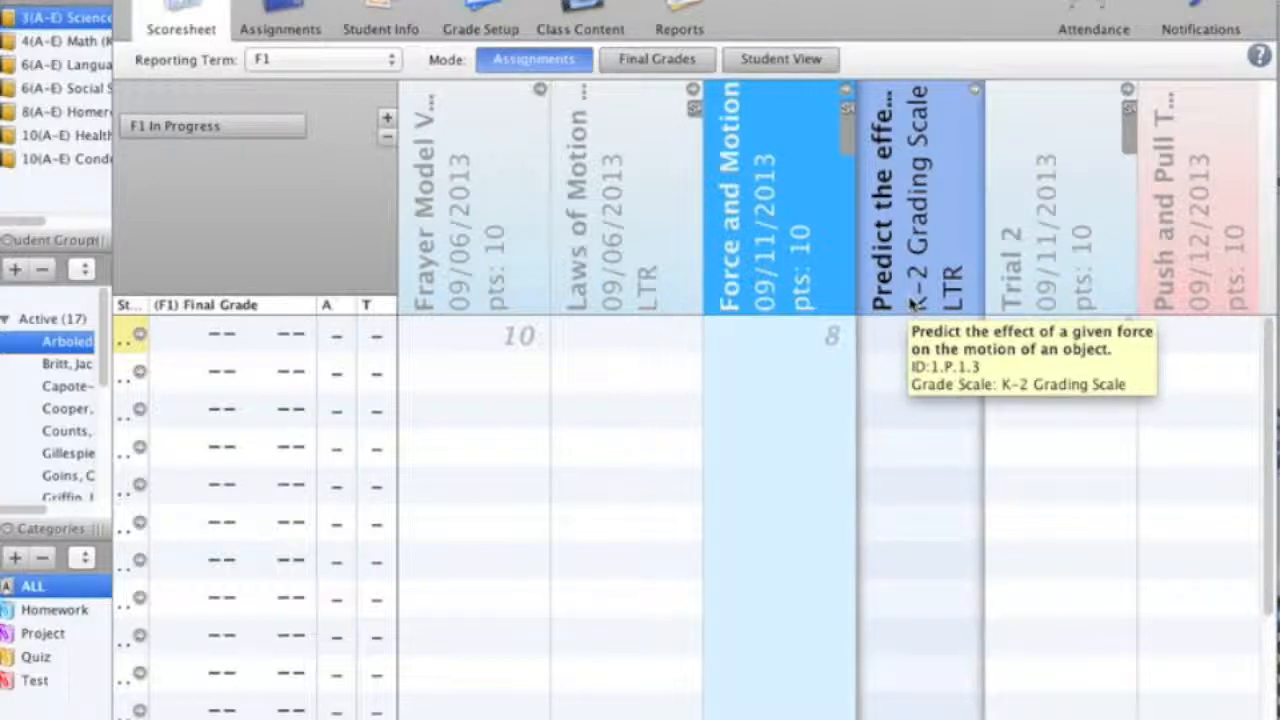
pyautogui.click(834, 335)
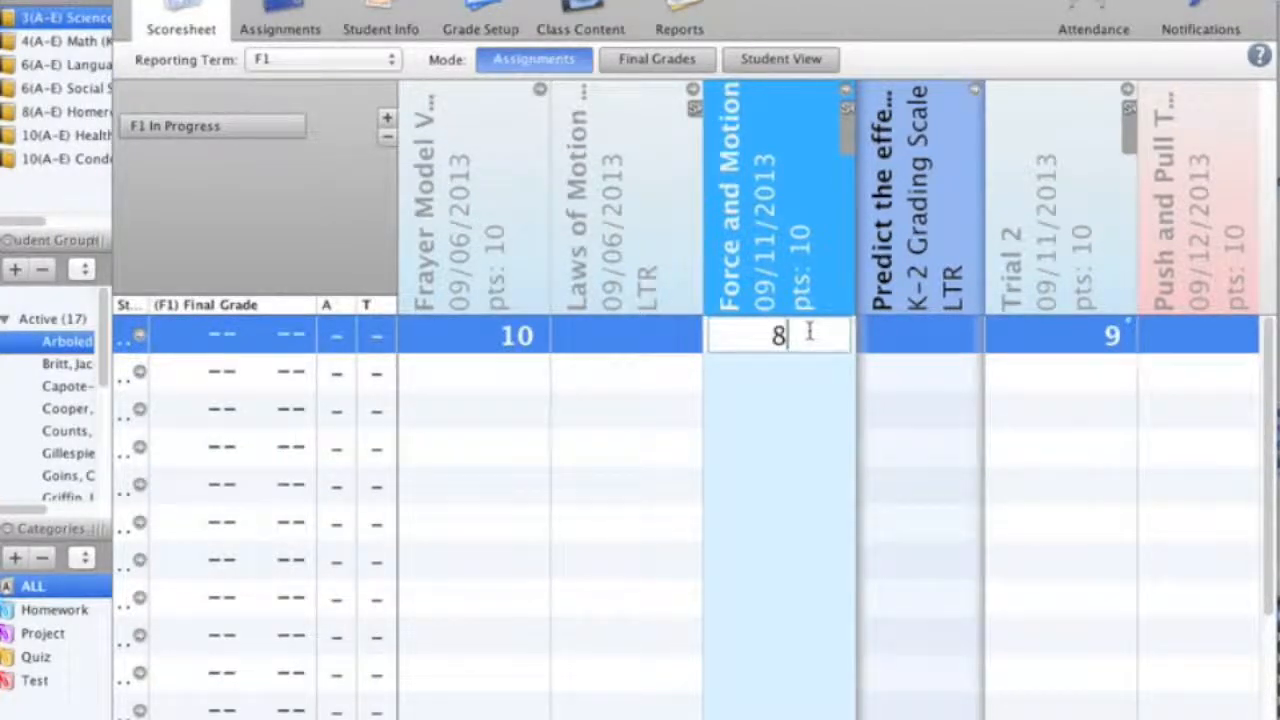
pyautogui.press('BackSpace')
pyautogui.write('7')
# - Enter P as the first student's score for the force-and-motion standard, and clear that score again
pyautogui.click(897, 345)
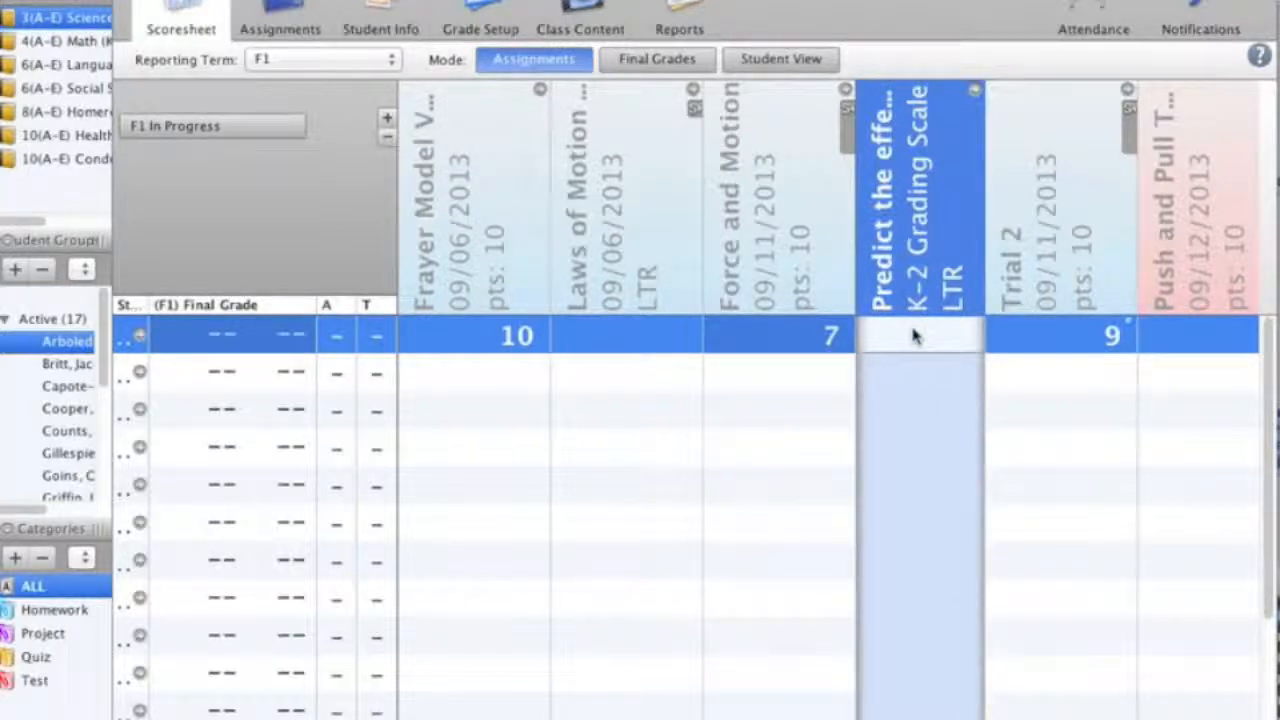
pyautogui.write('p')
pyautogui.press('Return')
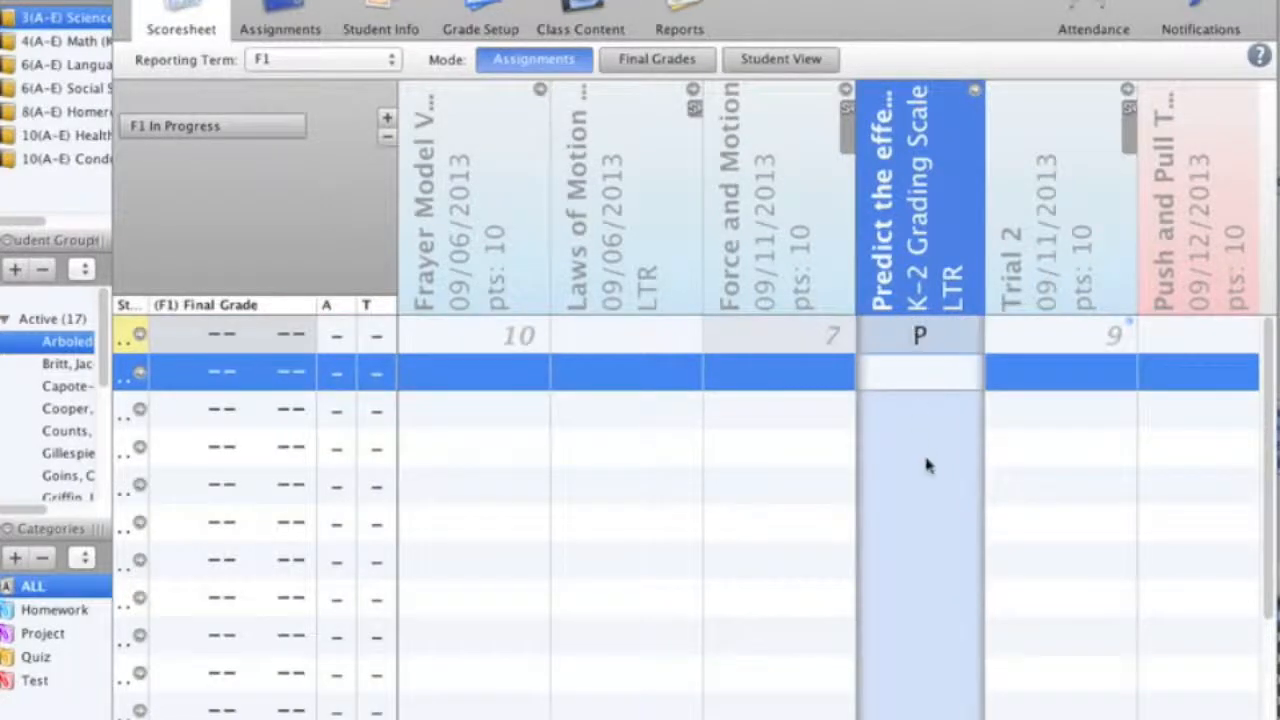
pyautogui.click(922, 345)
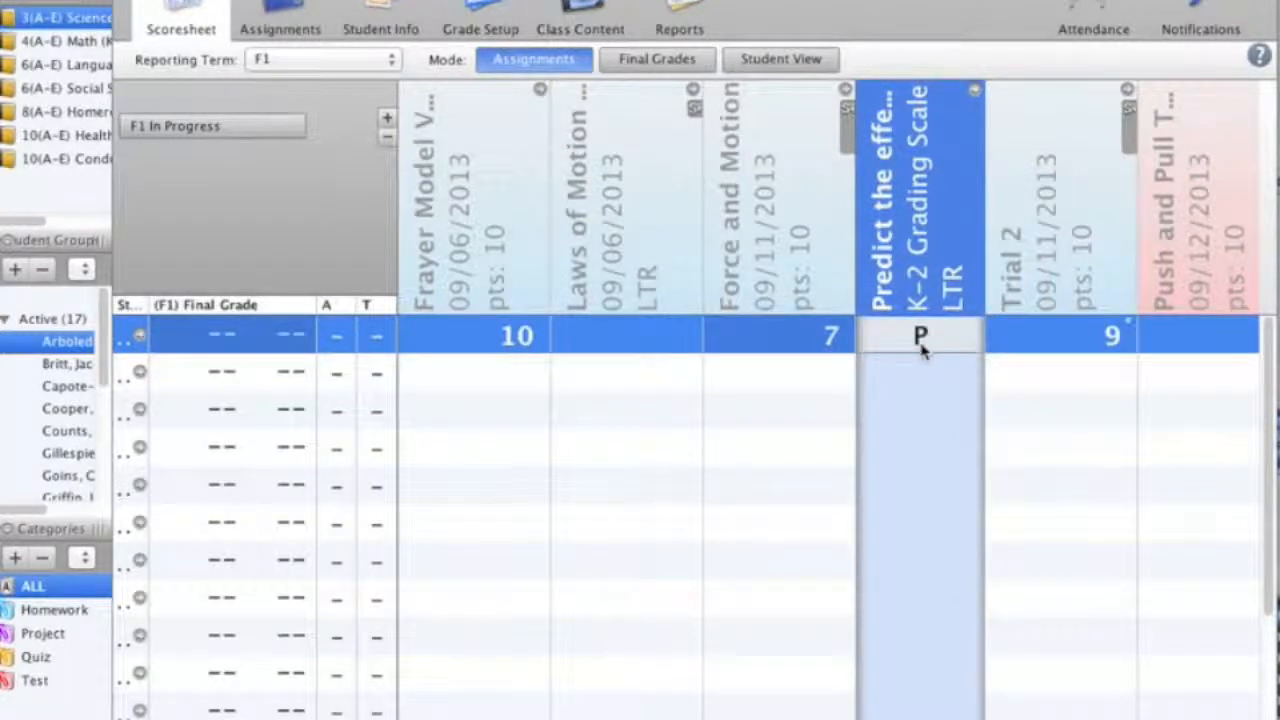
pyautogui.press('BackSpace')
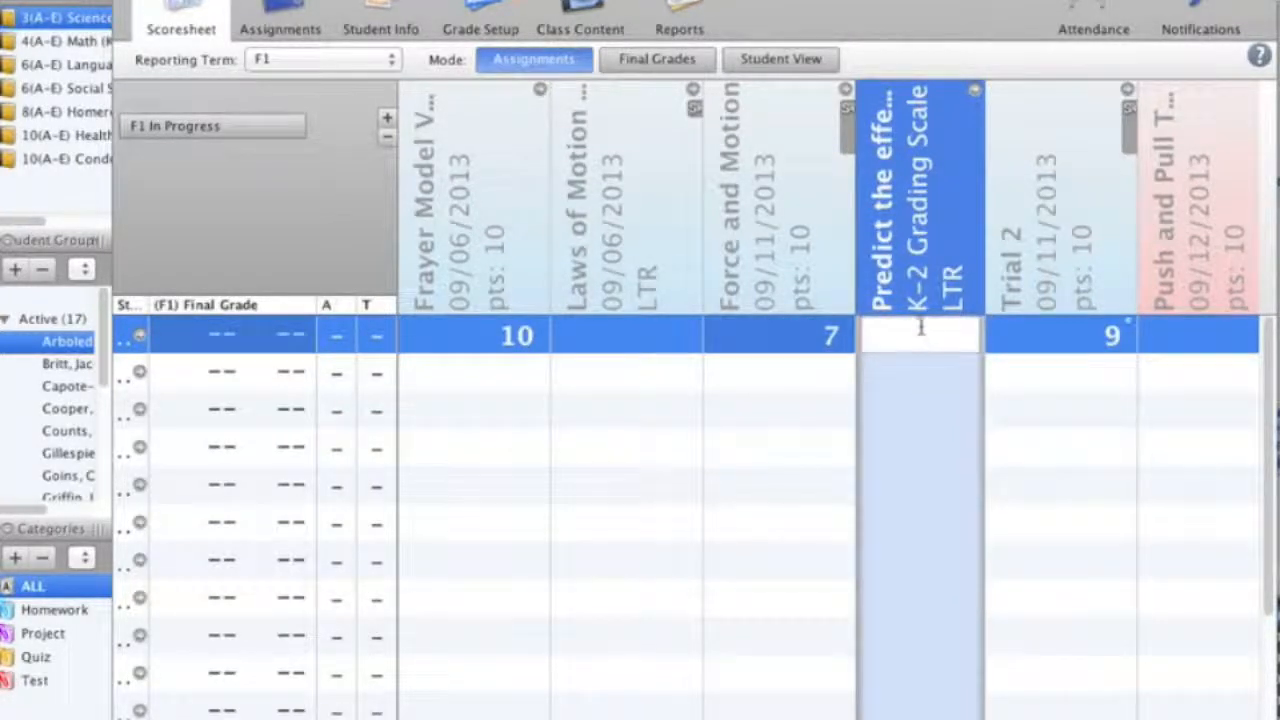
# - Assign the preset grade P to the first student's blank score for the standard 1.P.1.3
pyautogui.rightClick(920, 328)
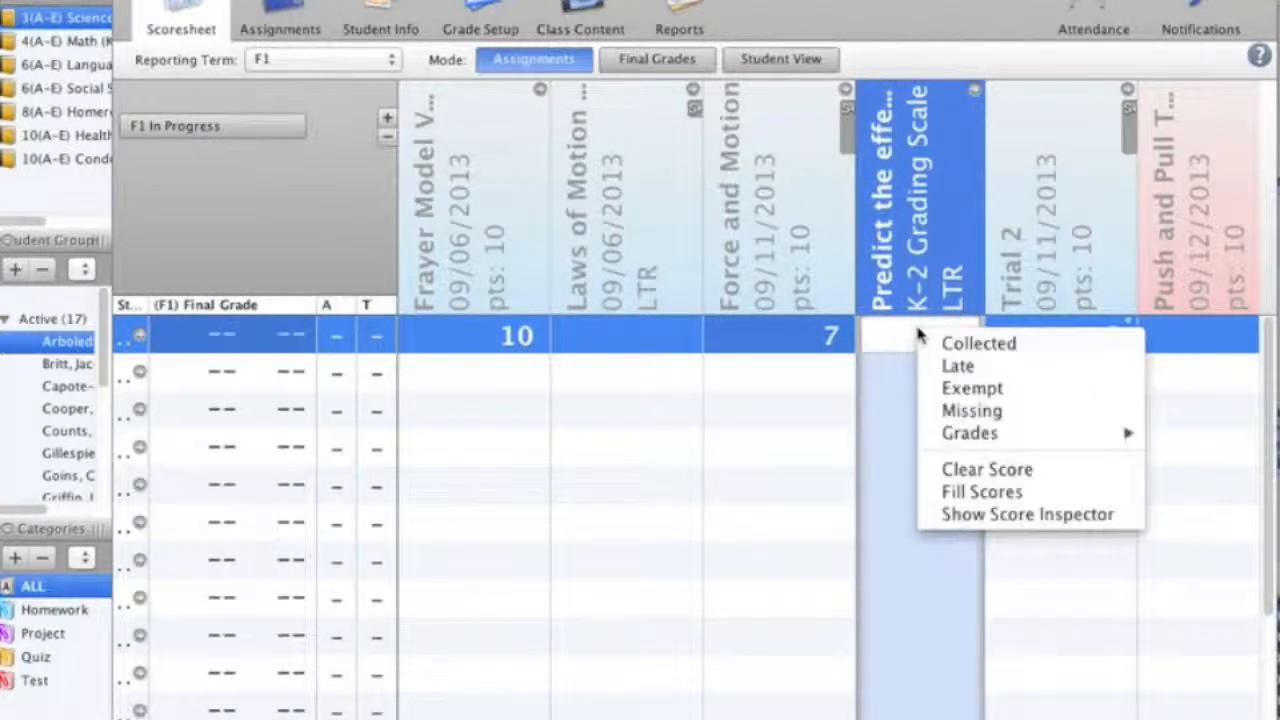
pyautogui.moveTo(962, 437)
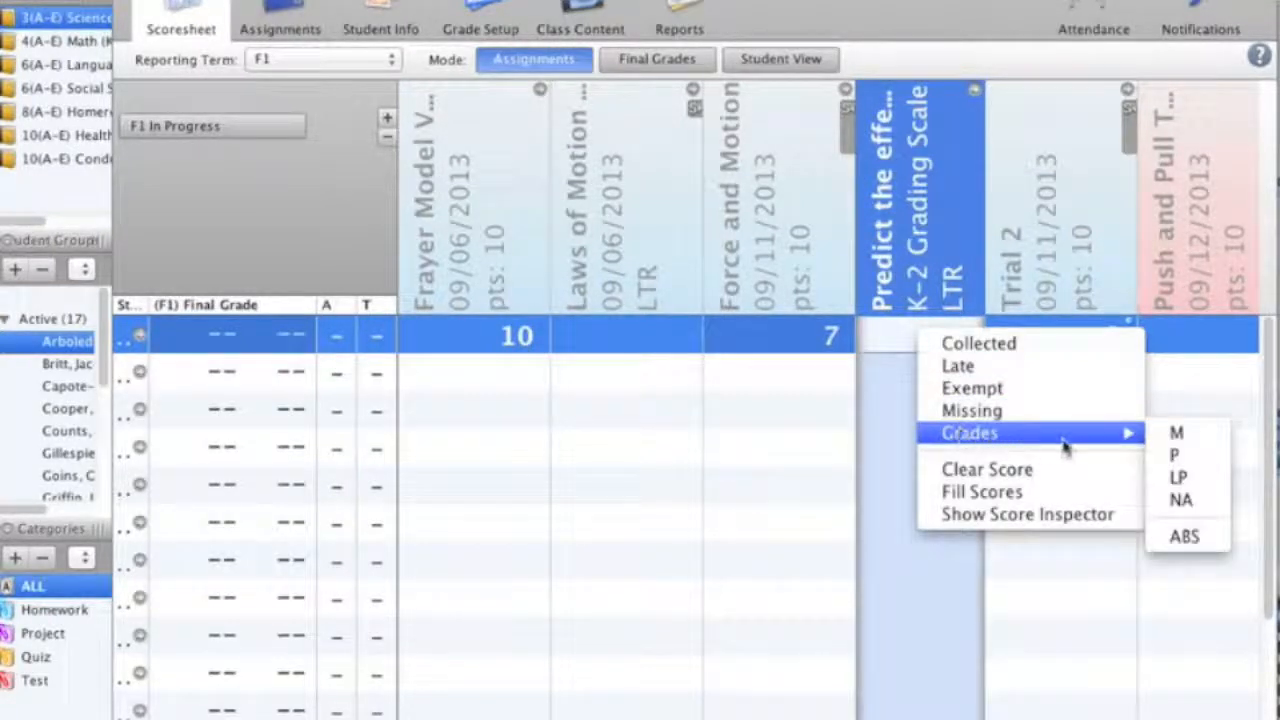
pyautogui.click(1172, 458)
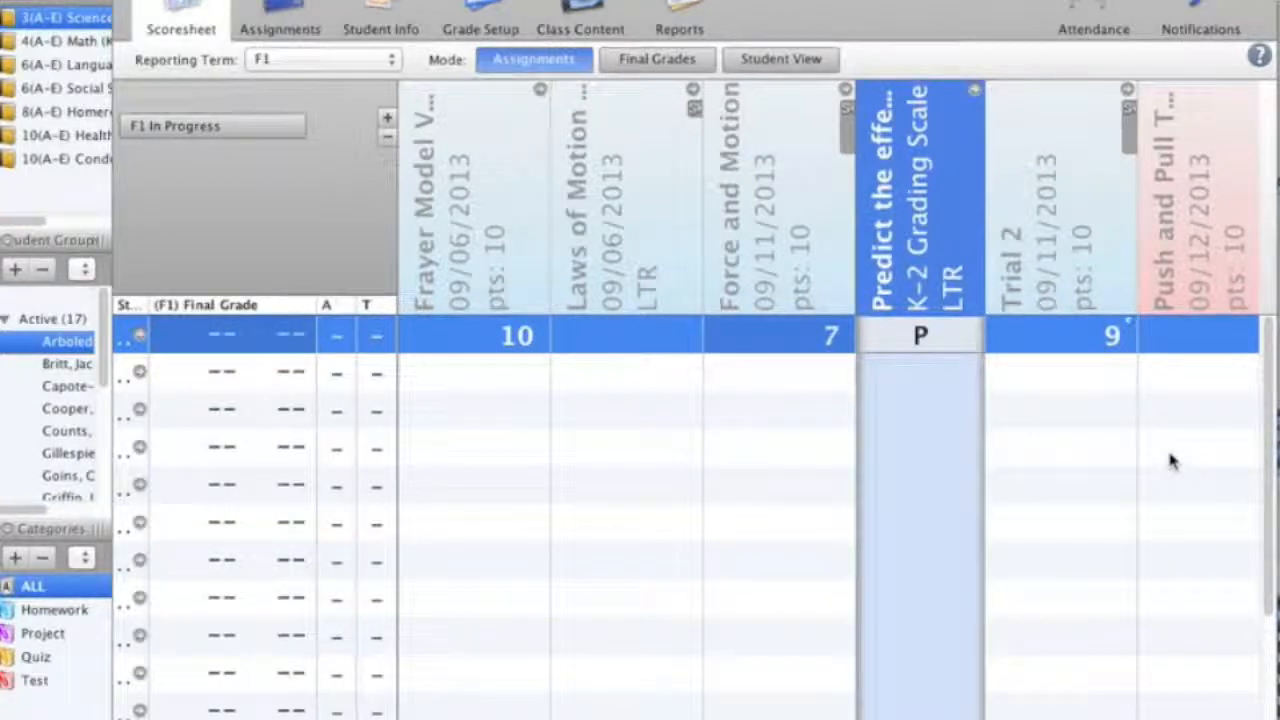
# - Fill all items with no score in the standard 1.P.1.3 column with the score P
pyautogui.rightClick(943, 338)
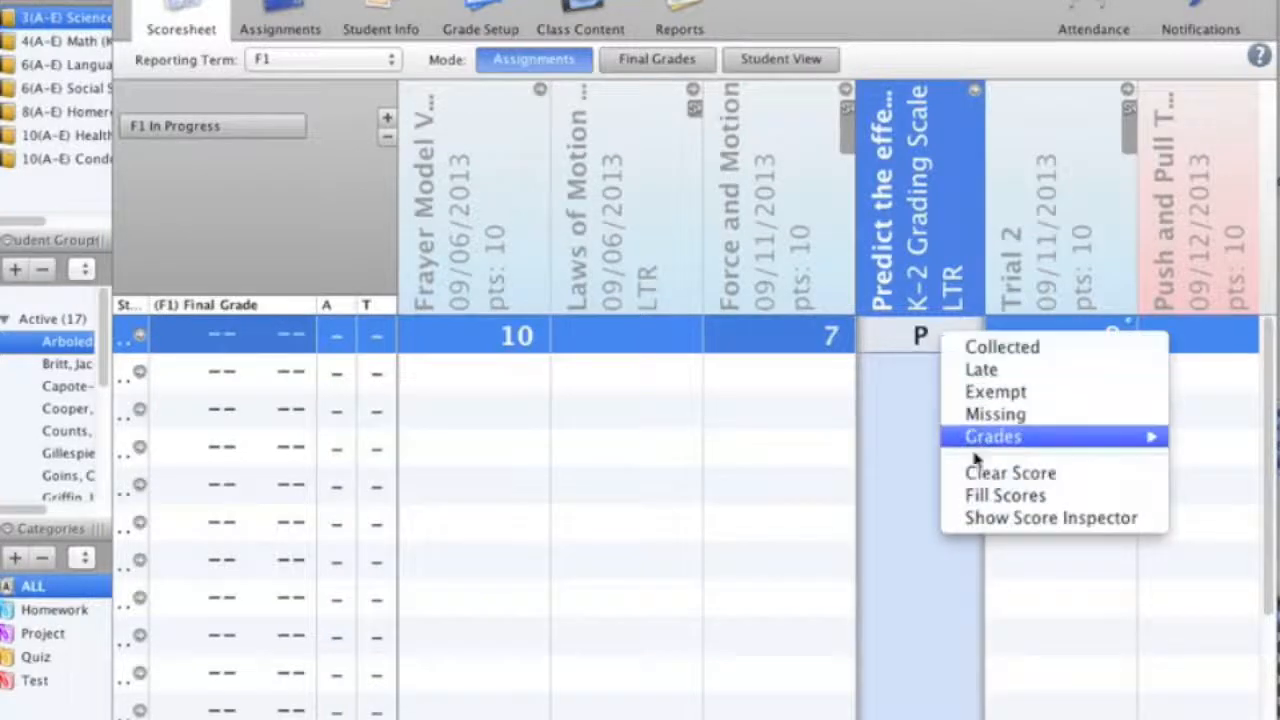
pyautogui.click(983, 497)
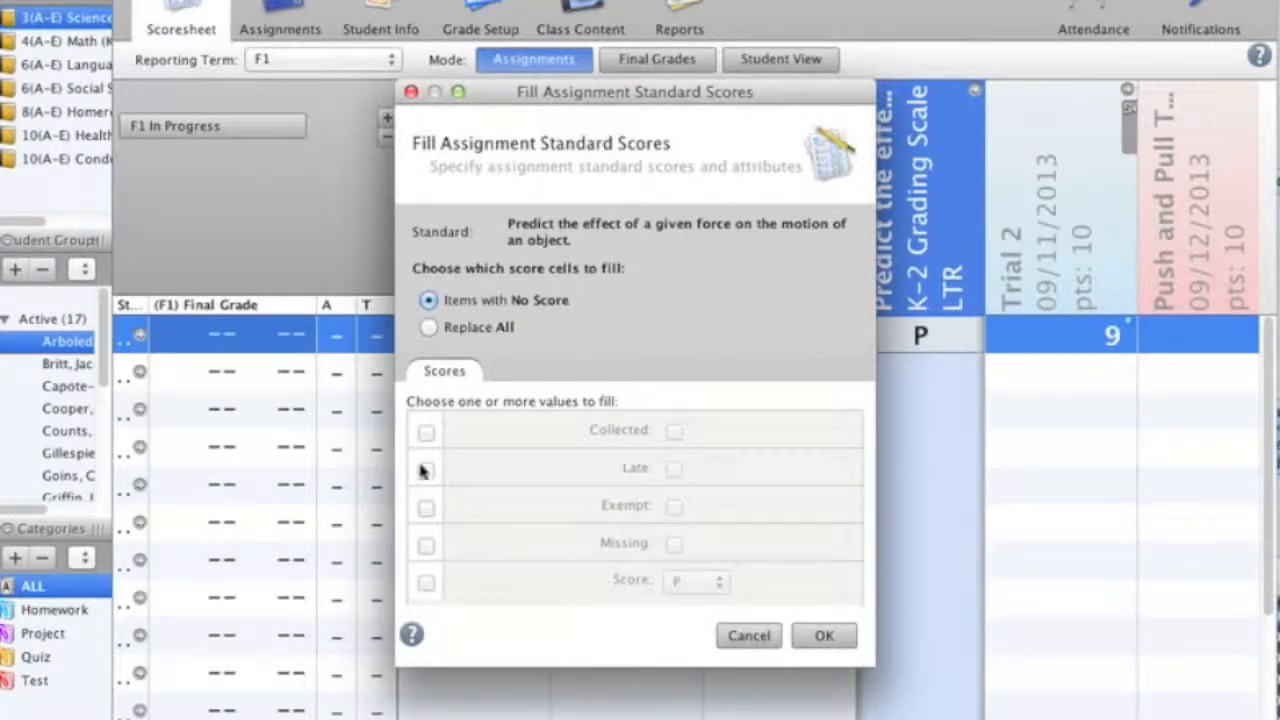
pyautogui.click(426, 582)
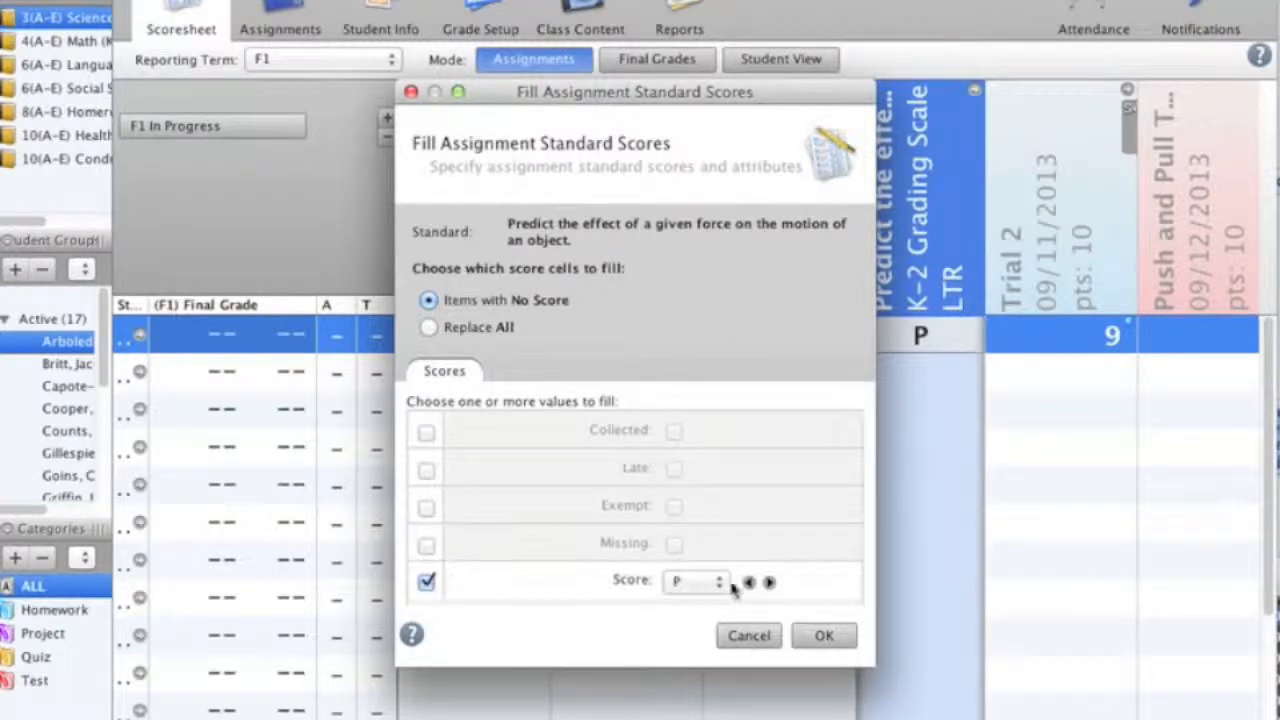
pyautogui.click(768, 584)
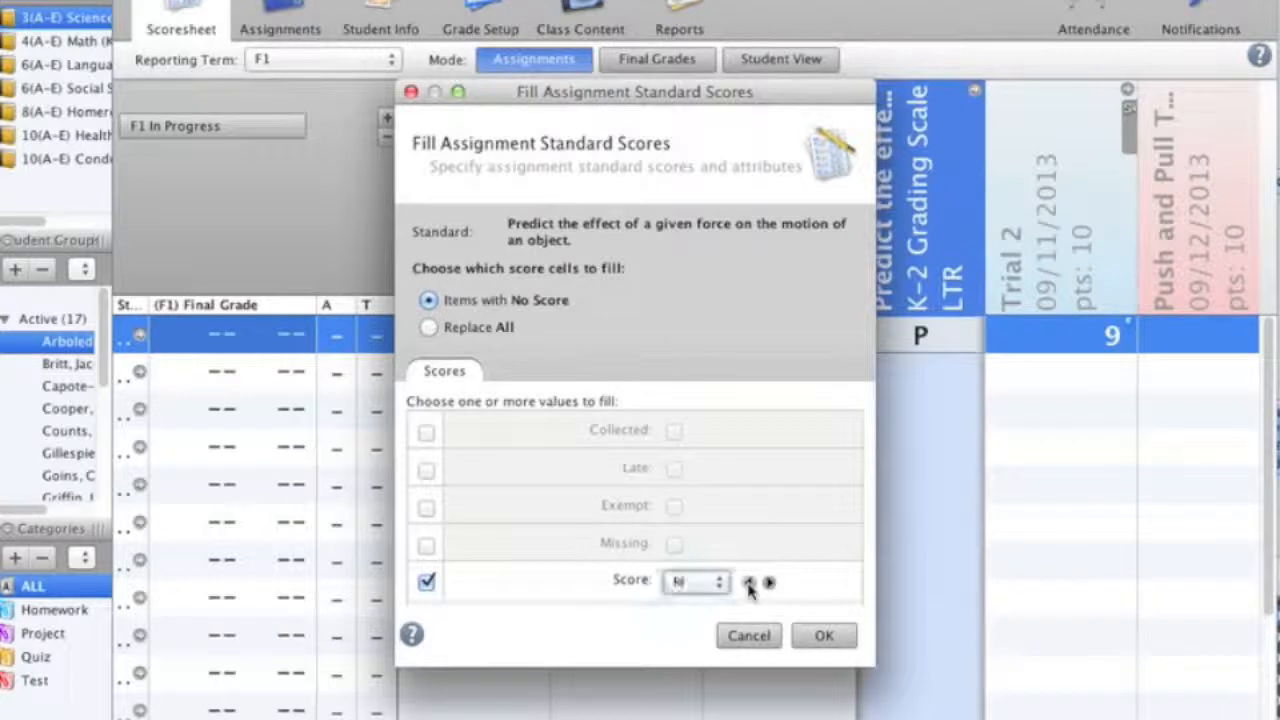
pyautogui.click(768, 584)
pyautogui.click(768, 584)
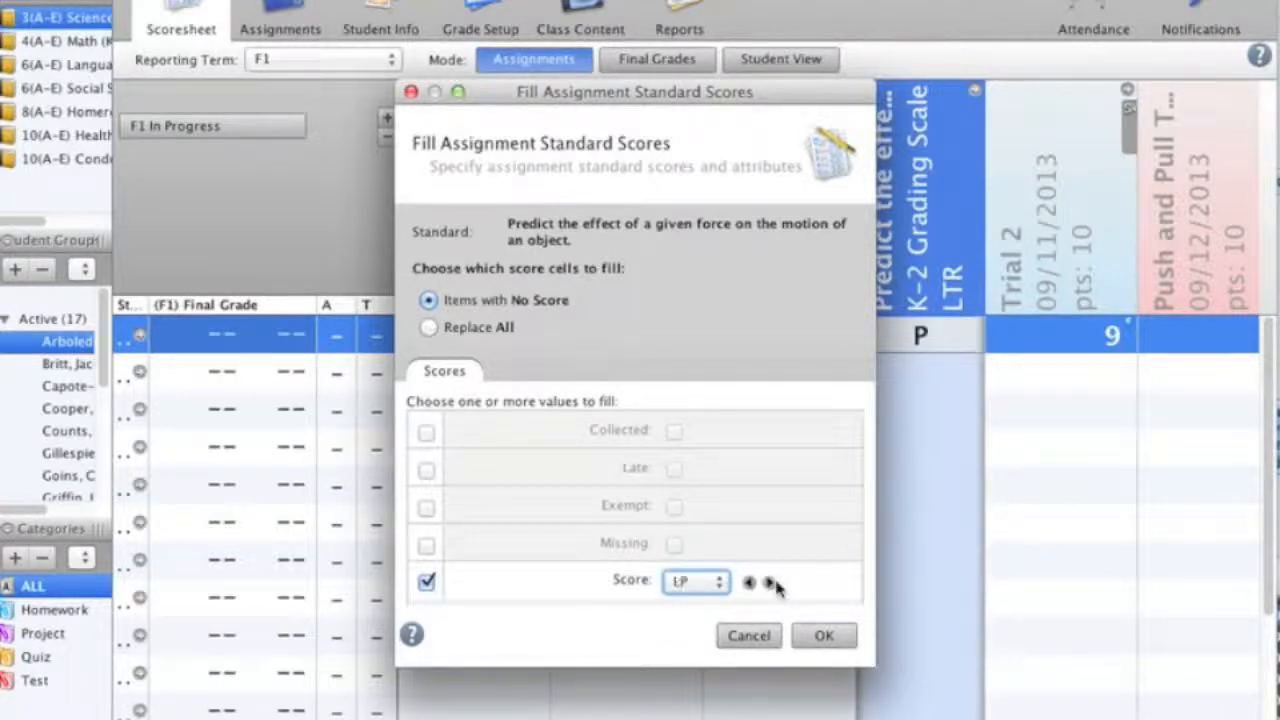
pyautogui.click(749, 584)
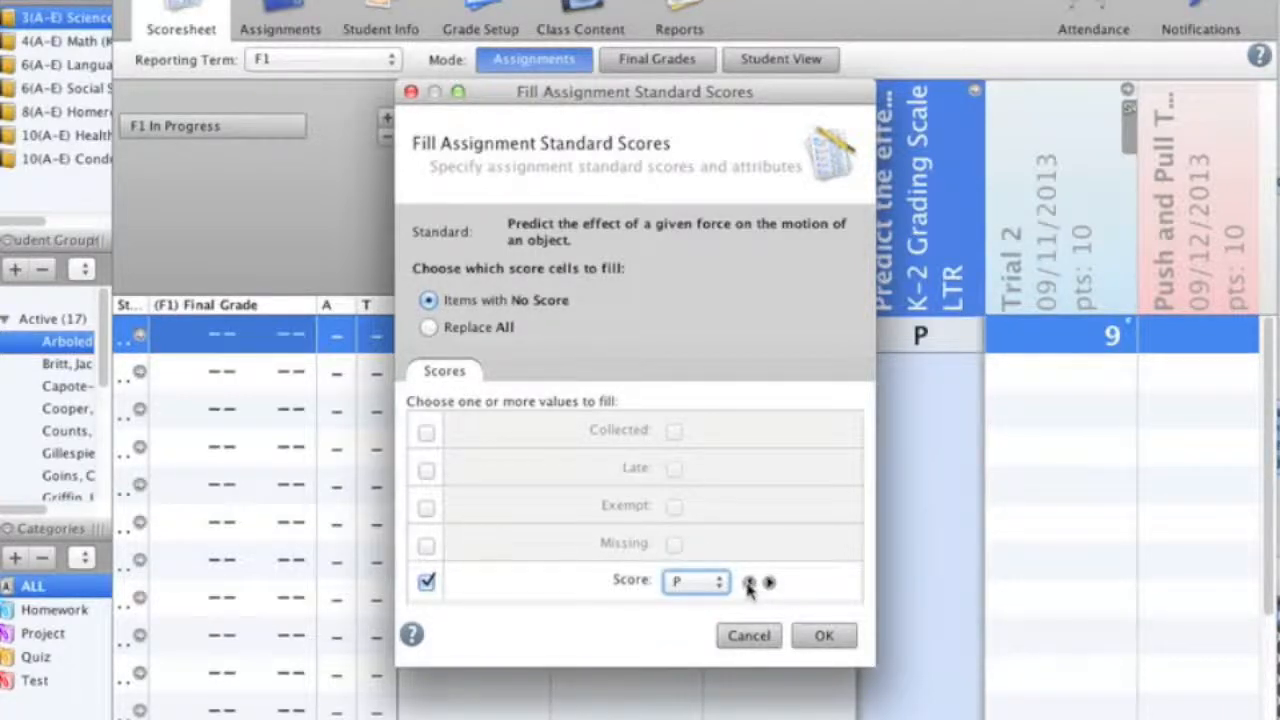
pyautogui.click(826, 640)
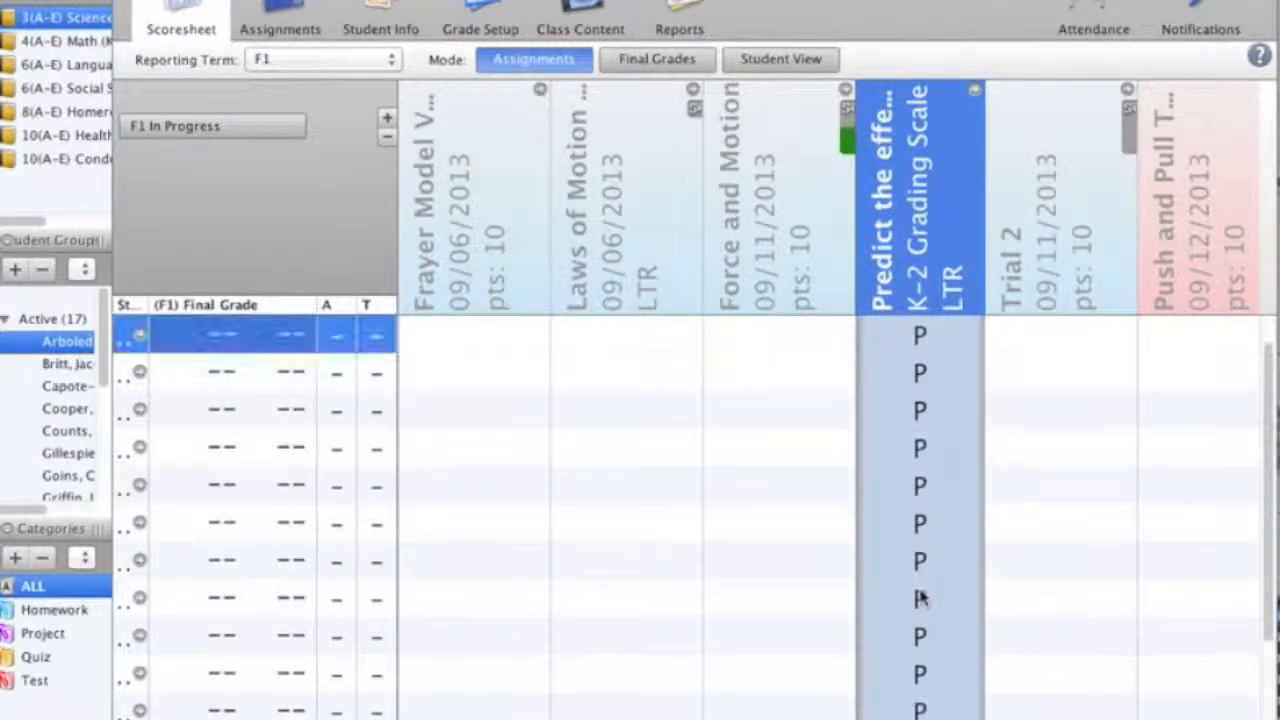
# - Change the fourth student's score for the standard to the preset grade M
pyautogui.rightClick(916, 459)
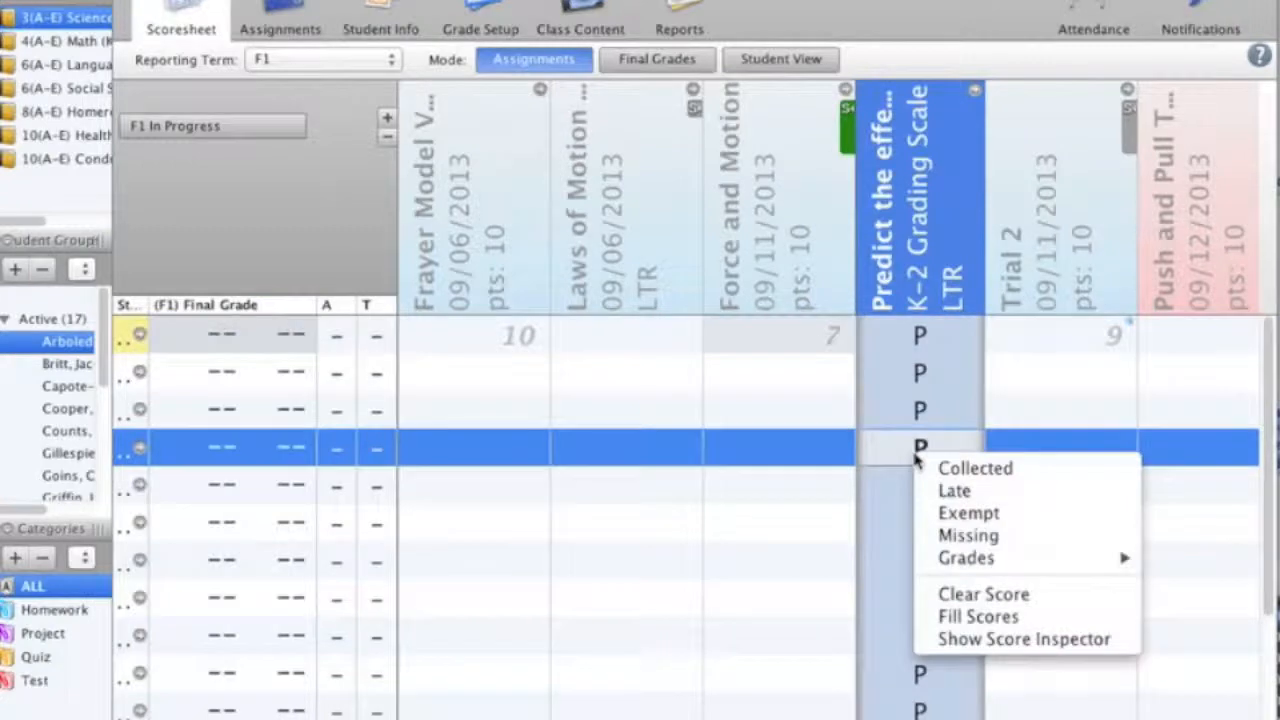
pyautogui.moveTo(943, 557)
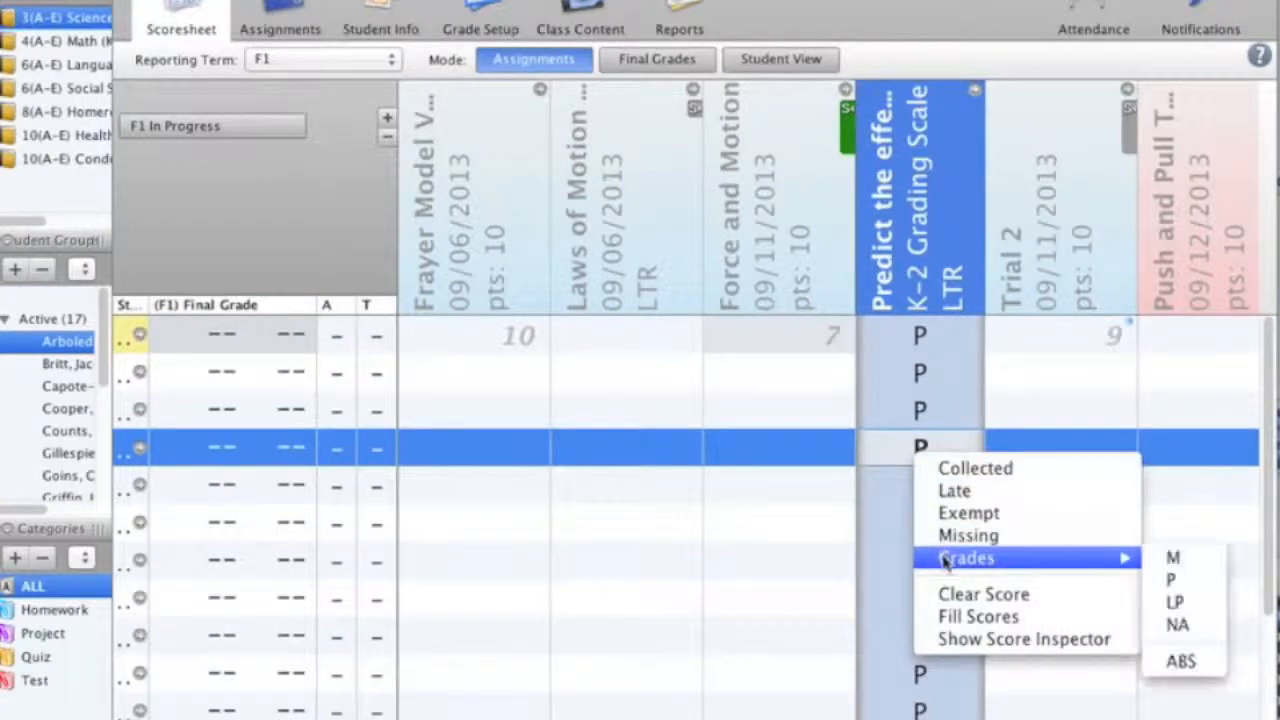
pyautogui.click(1174, 566)
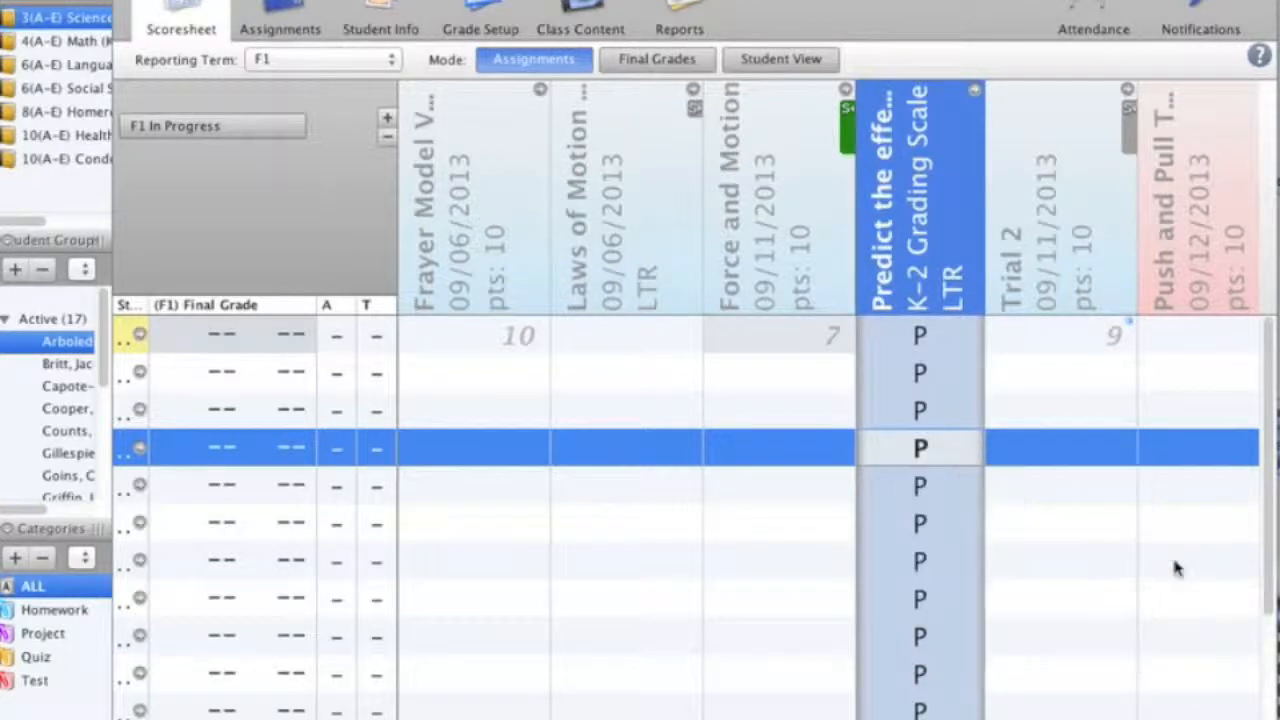
# - Change the scores of the 16th and 13th students for the standard to the preset grade LP
pyautogui.scroll(-1, 1005, 681)
pyautogui.scroll(-5, 960, 685)
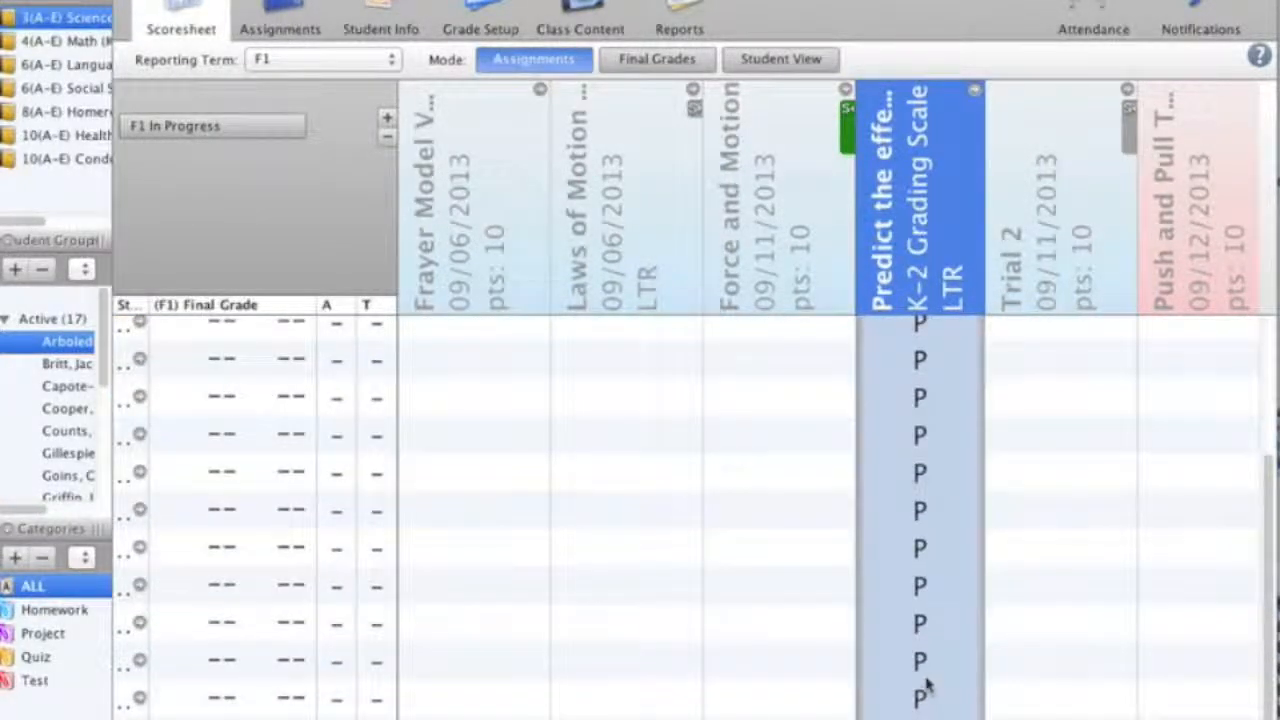
pyautogui.rightClick(920, 697)
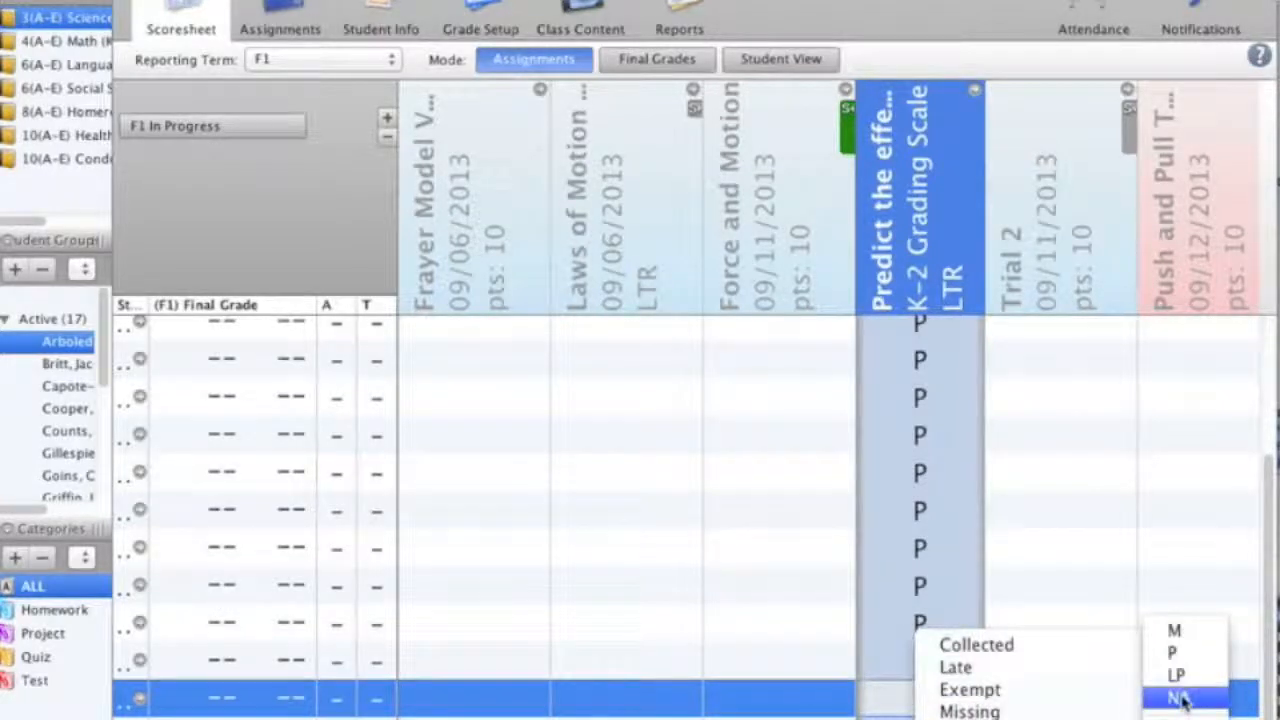
pyautogui.click(1180, 678)
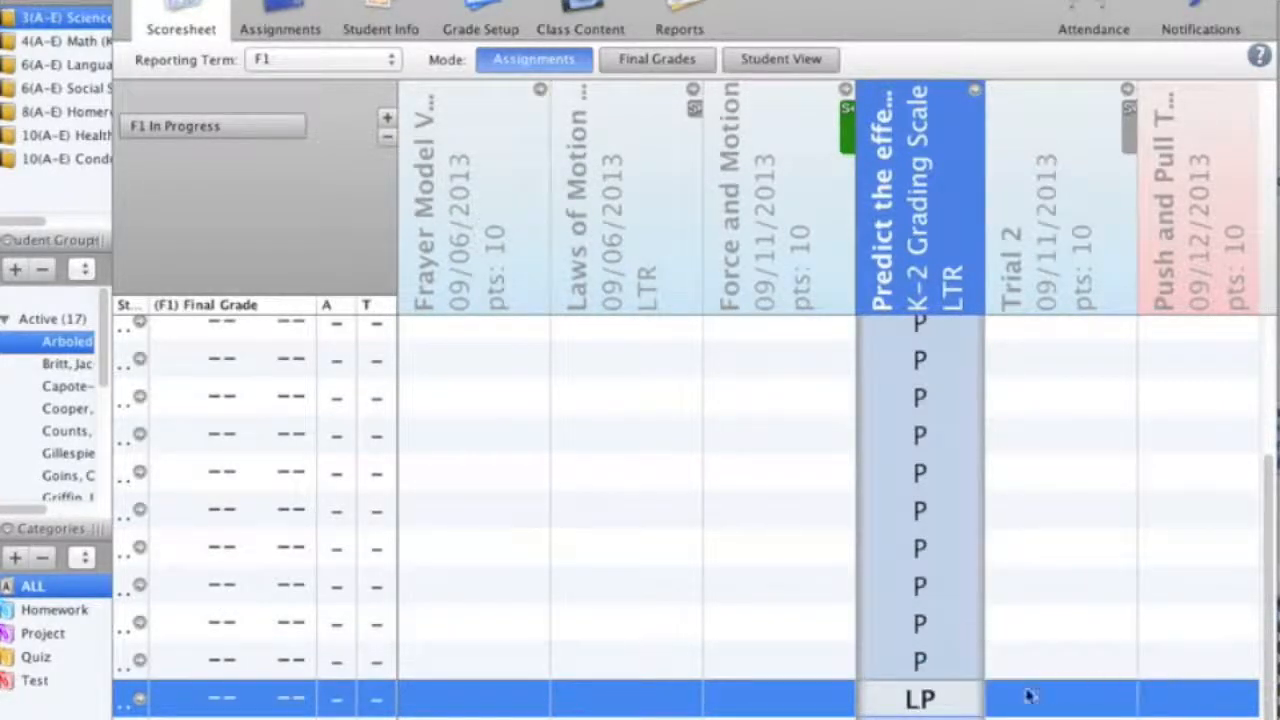
pyautogui.rightClick(922, 588)
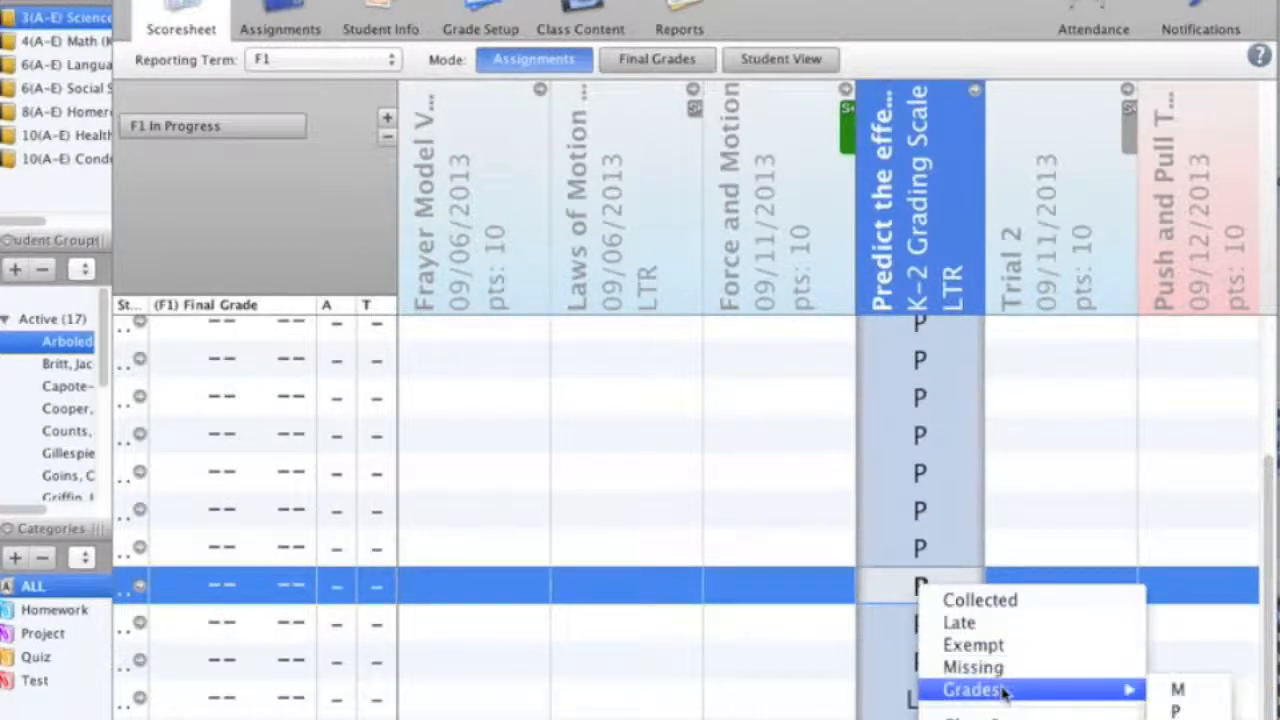
pyautogui.moveTo(1130, 689)
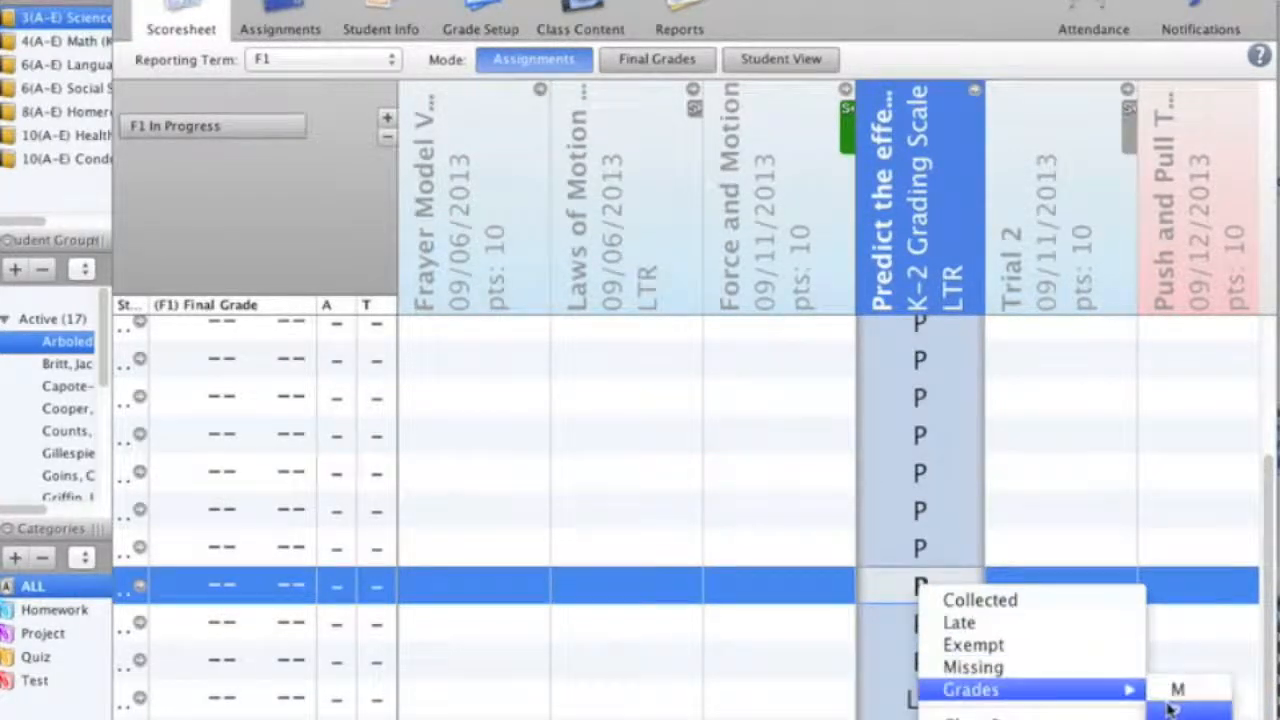
pyautogui.click(1178, 717)
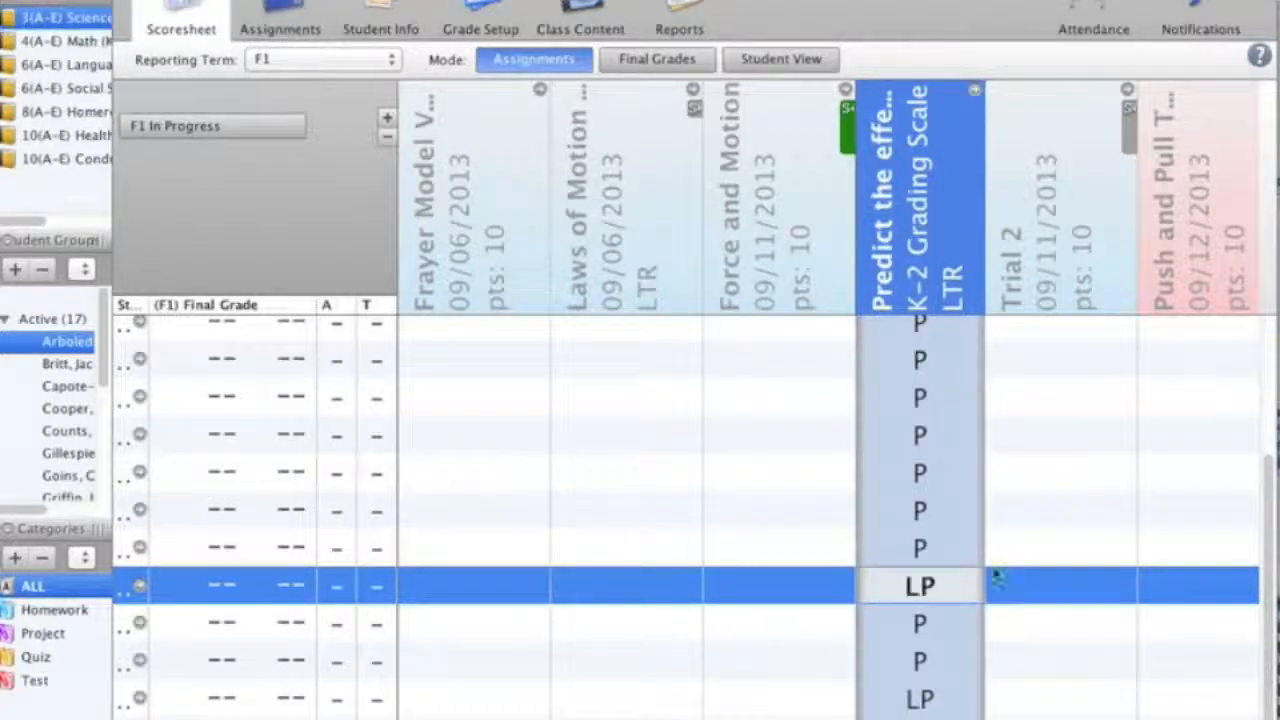
pyautogui.click(1044, 528)
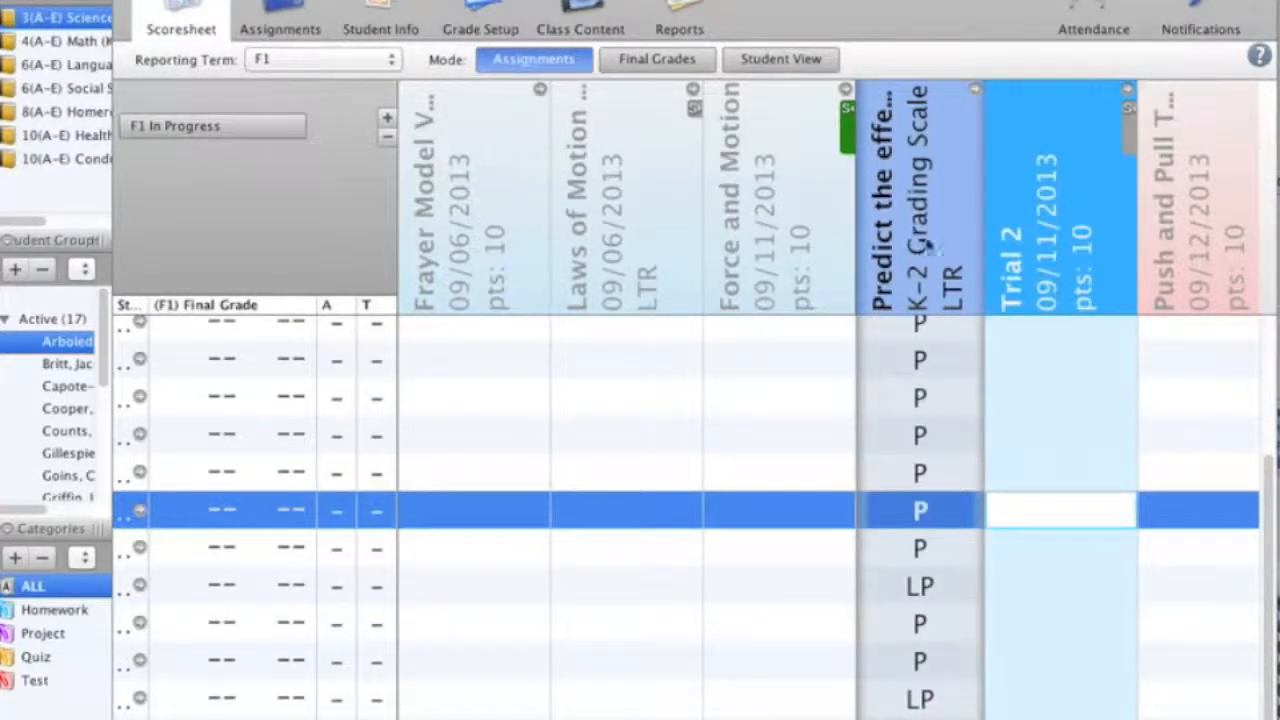
pyautogui.scroll(5, 908, 690)
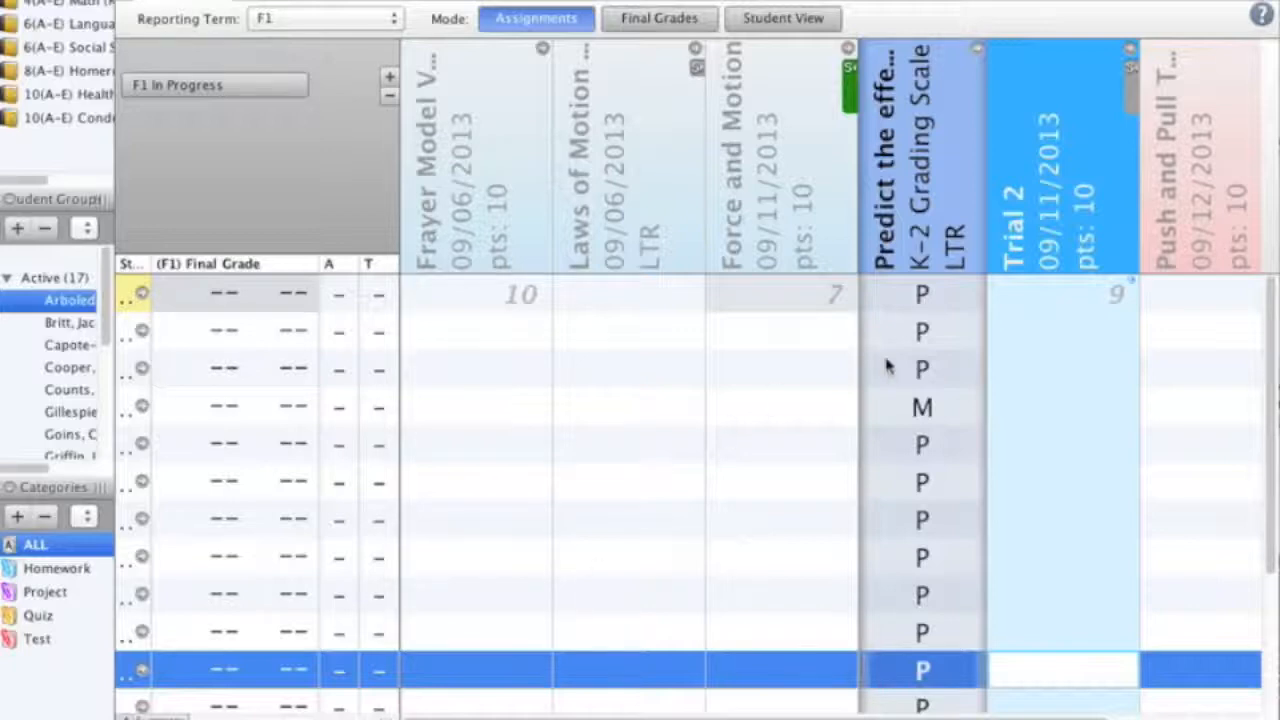
# - Review the Force and Motion assignment's aligned standard and general details, and save the entered scores before closing the details
pyautogui.doubleClick(783, 231)
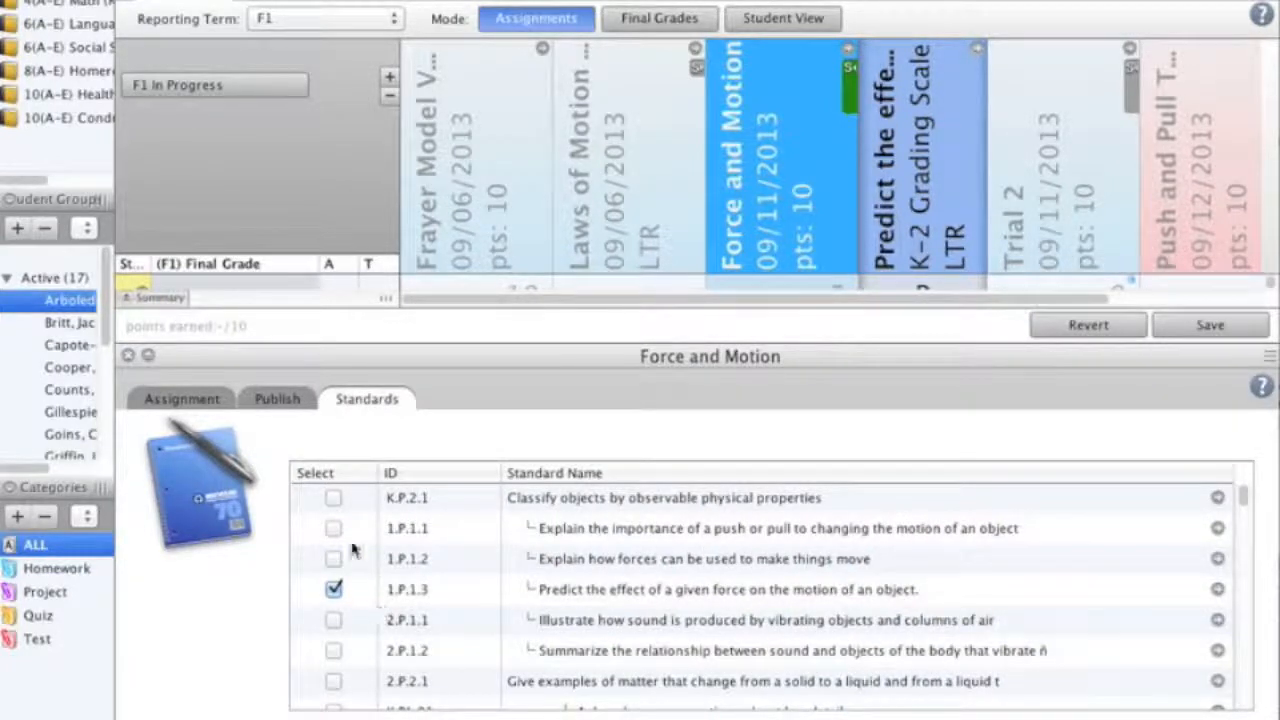
pyautogui.click(187, 401)
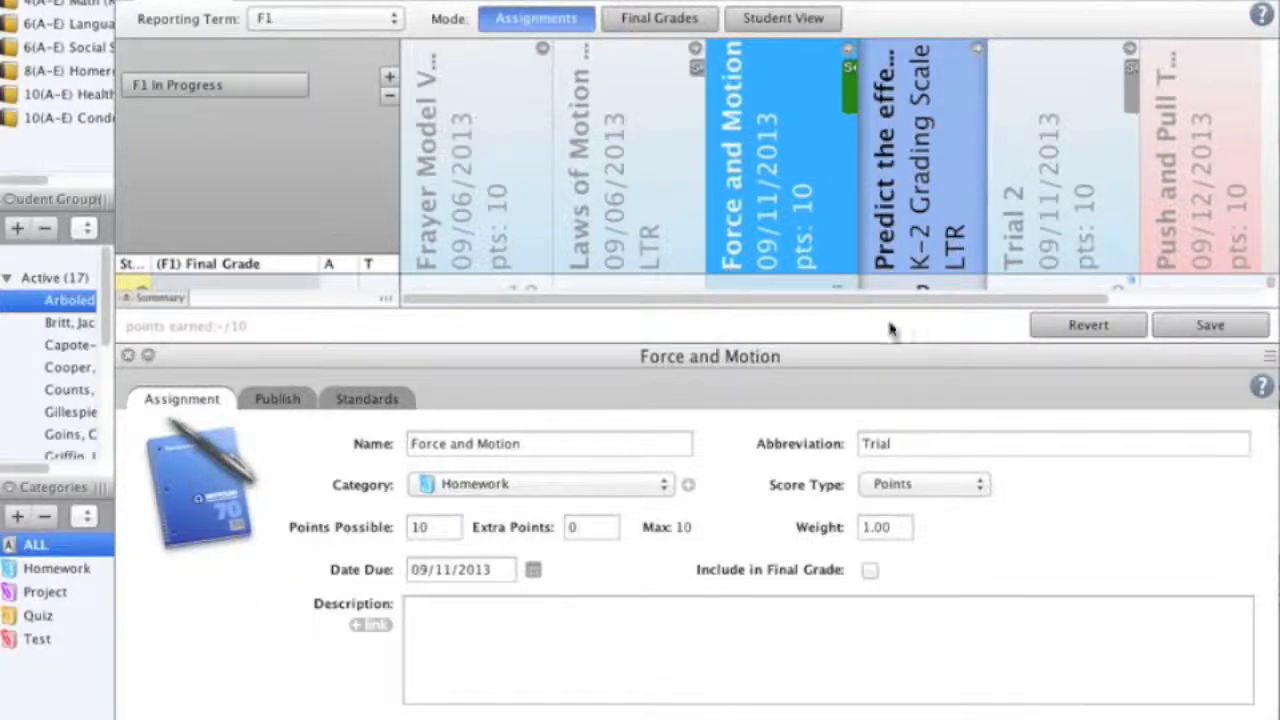
pyautogui.click(1209, 325)
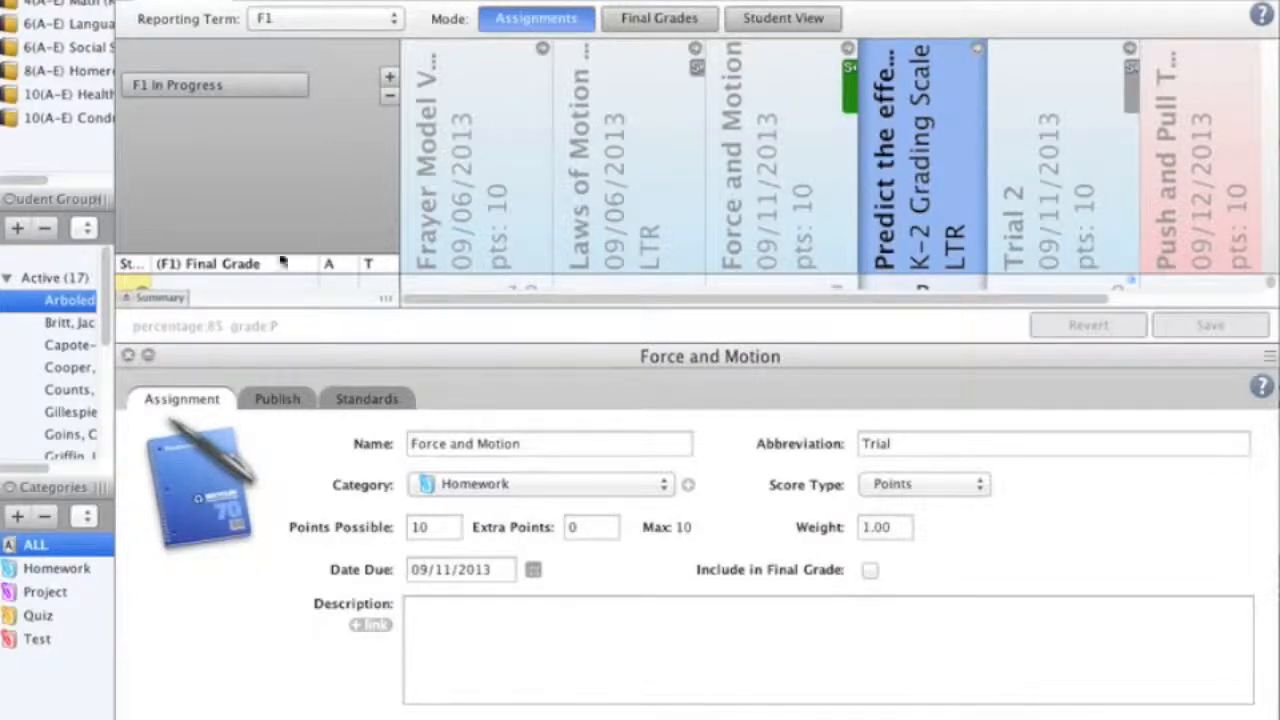
pyautogui.click(128, 356)
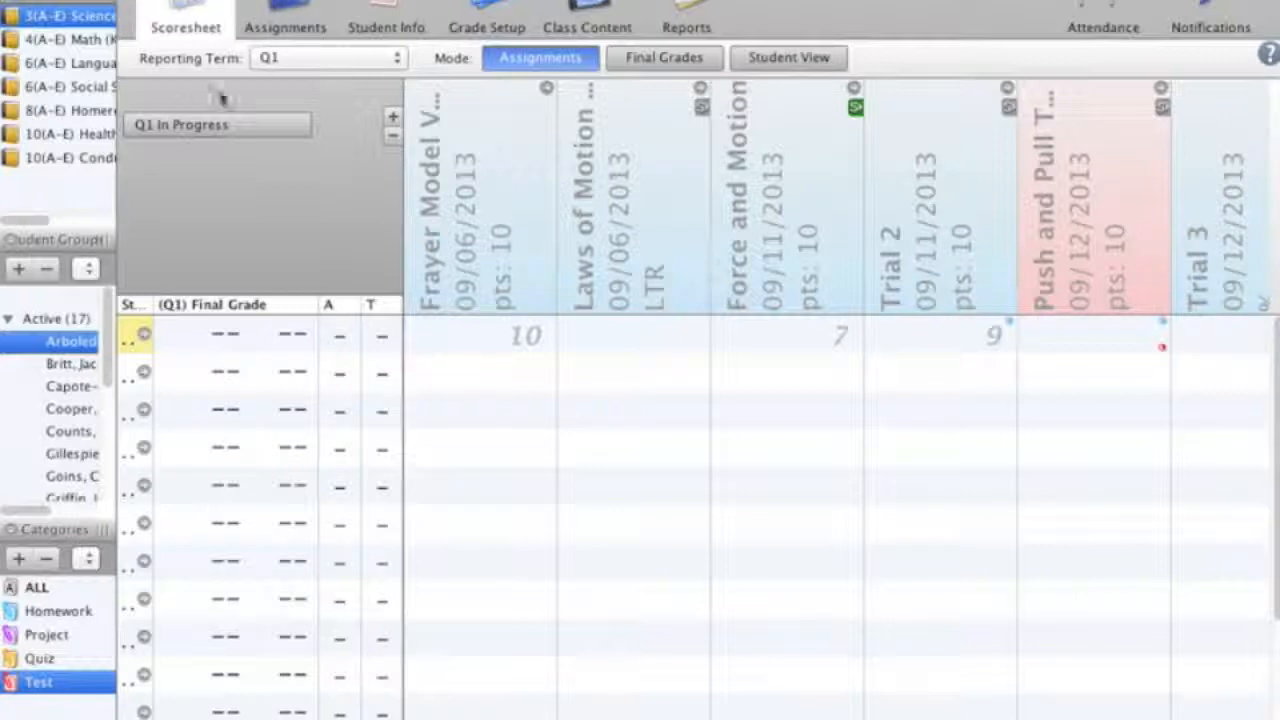
# - Switch the Q1 scoresheet to the individual student view and inspect the final score for the "Describe charac…" standard
pyautogui.click(790, 58)
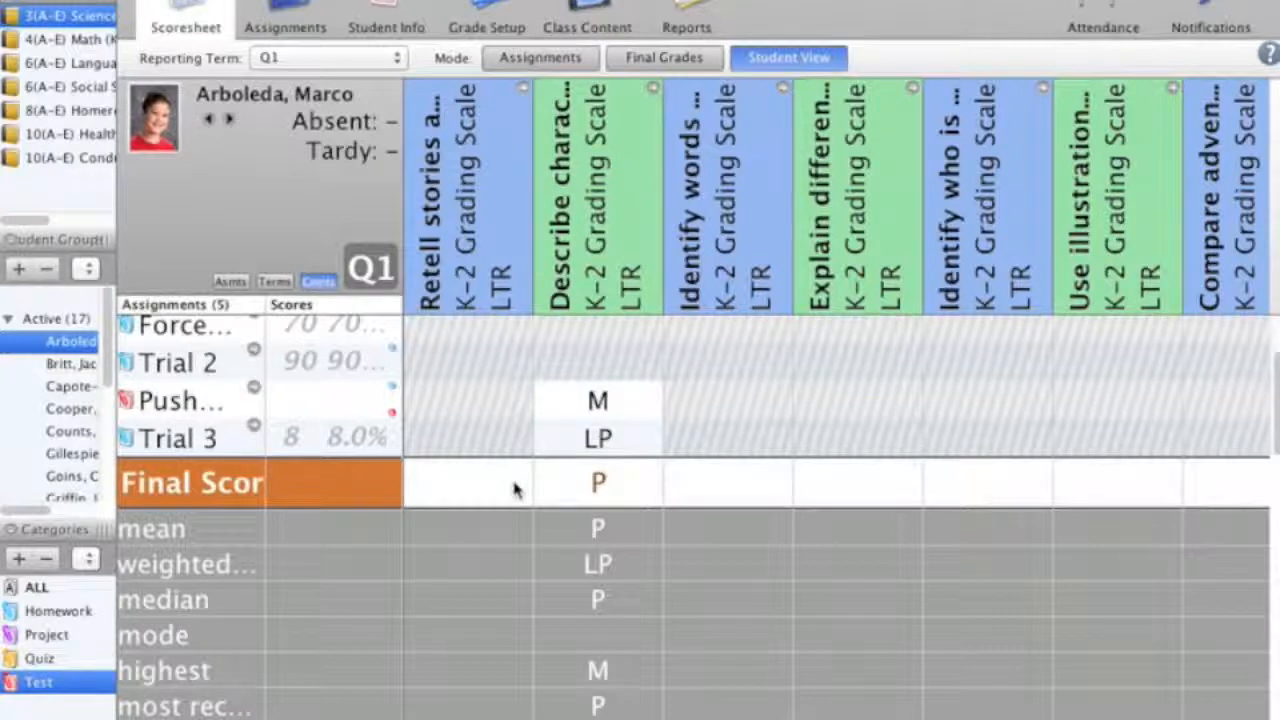
pyautogui.moveTo(515, 488)
pyautogui.moveTo(601, 488)
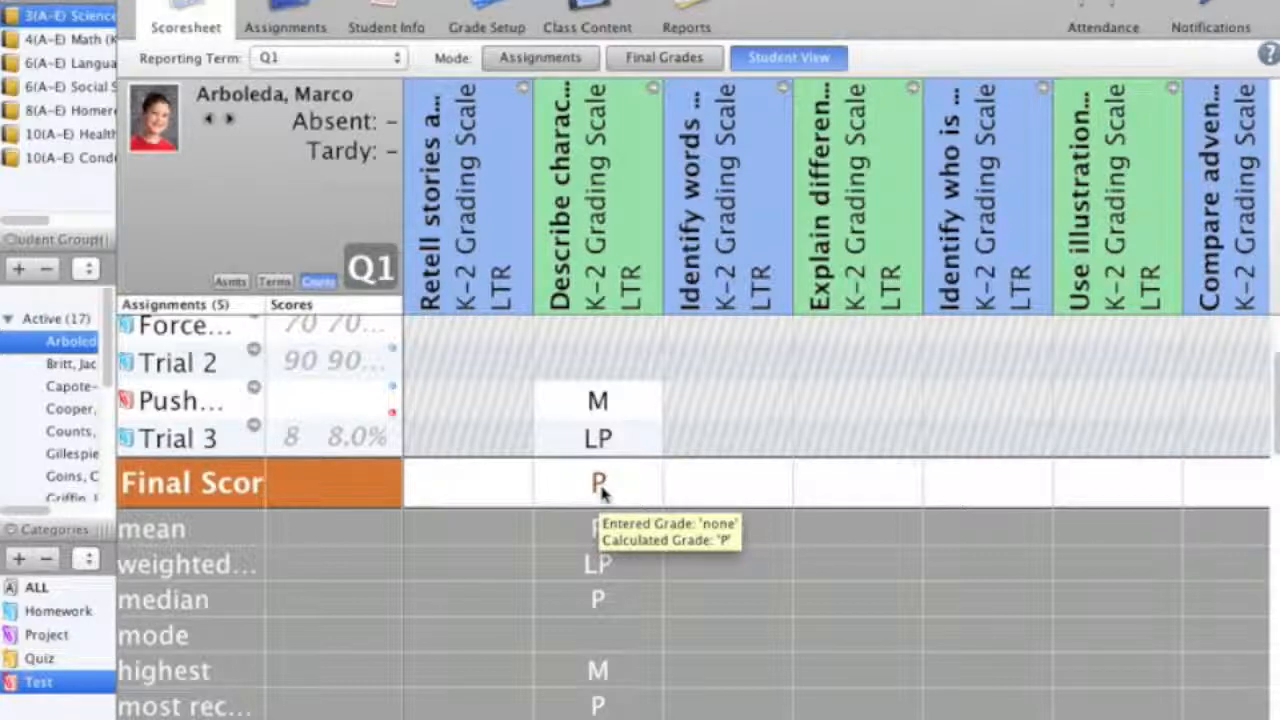
# - Override the student's Q1 final score for the "Describe charac…" standard with M and compare its entered and calculated grades
pyautogui.scroll(3, 603, 493)
pyautogui.click(603, 490)
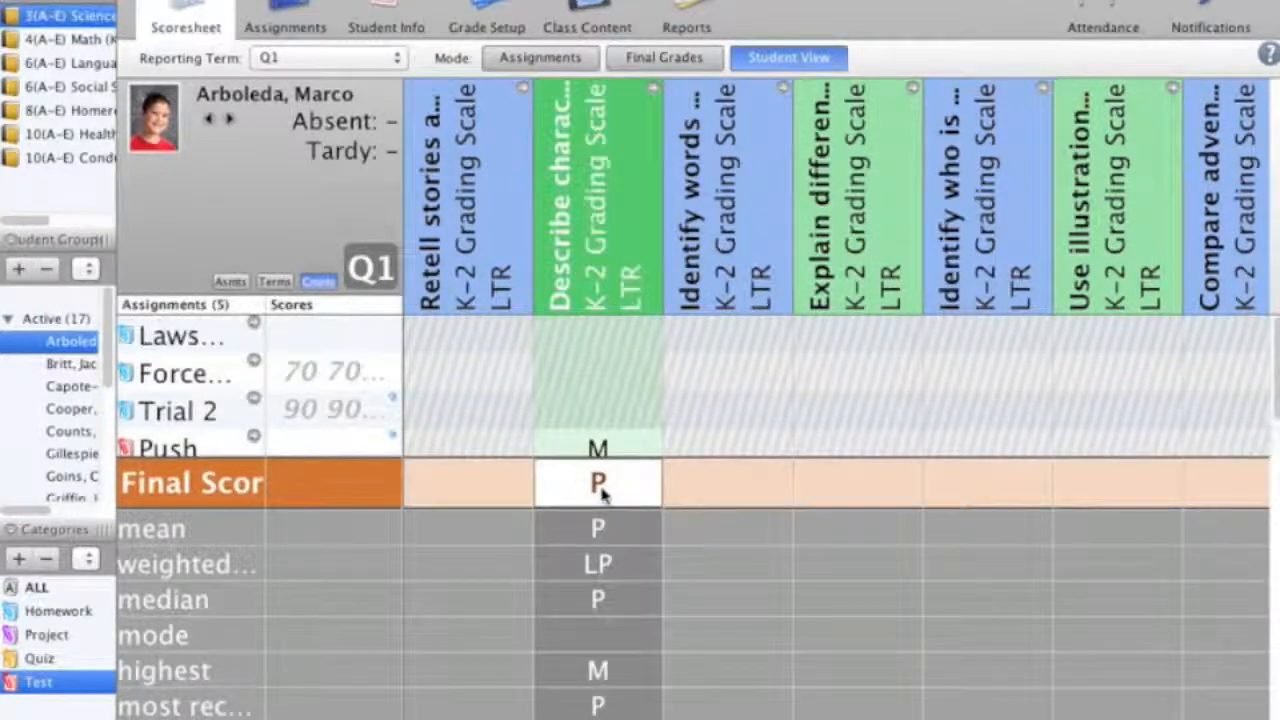
pyautogui.click(602, 488)
pyautogui.write('M')
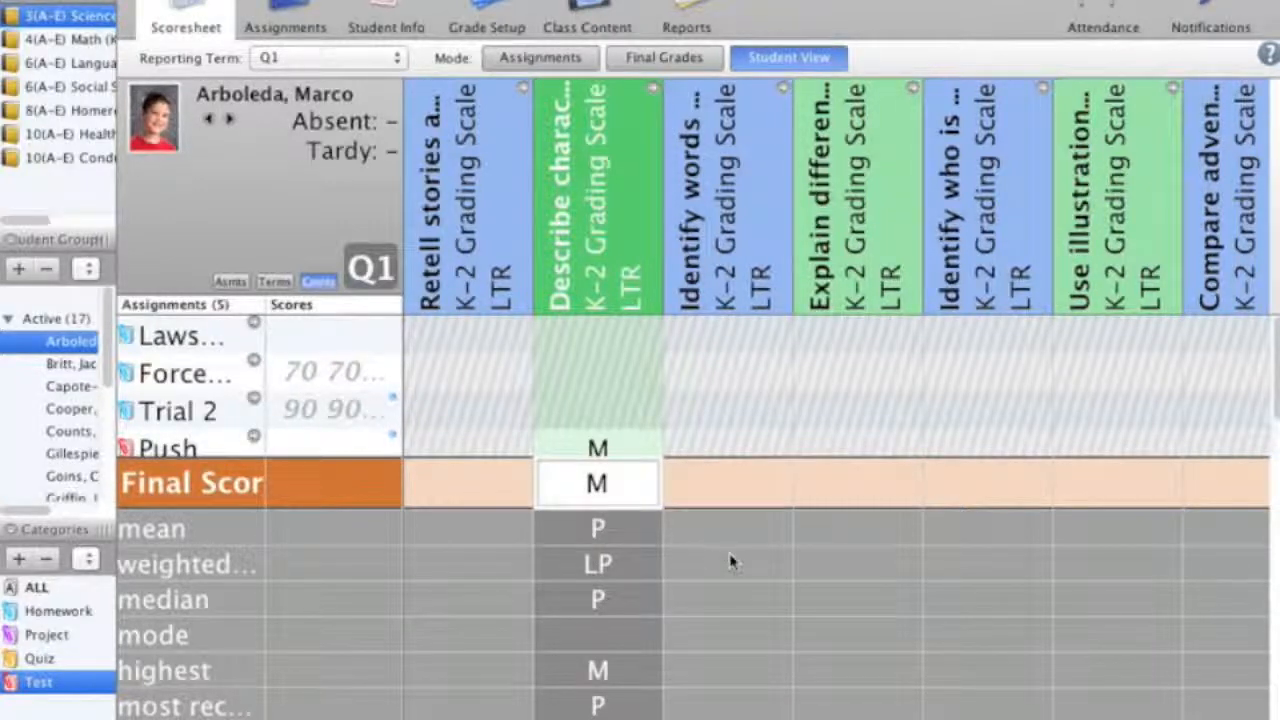
pyautogui.press('Tab')
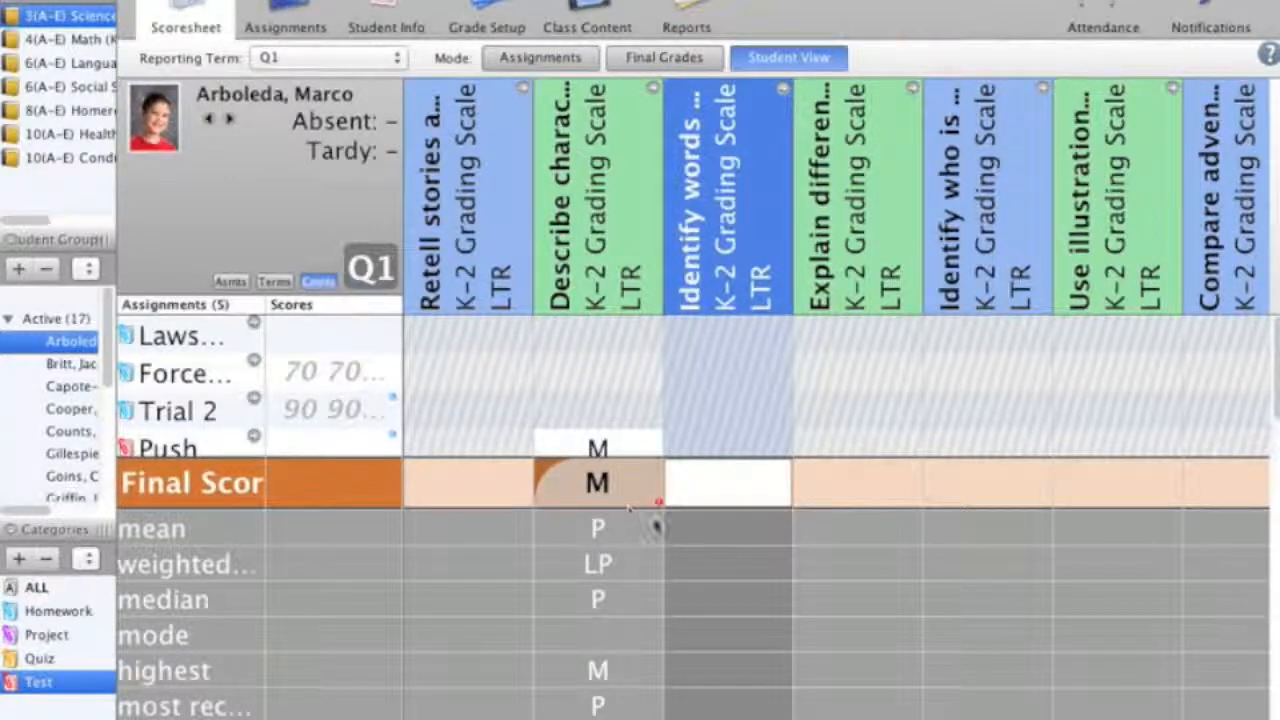
pyautogui.moveTo(650, 513)
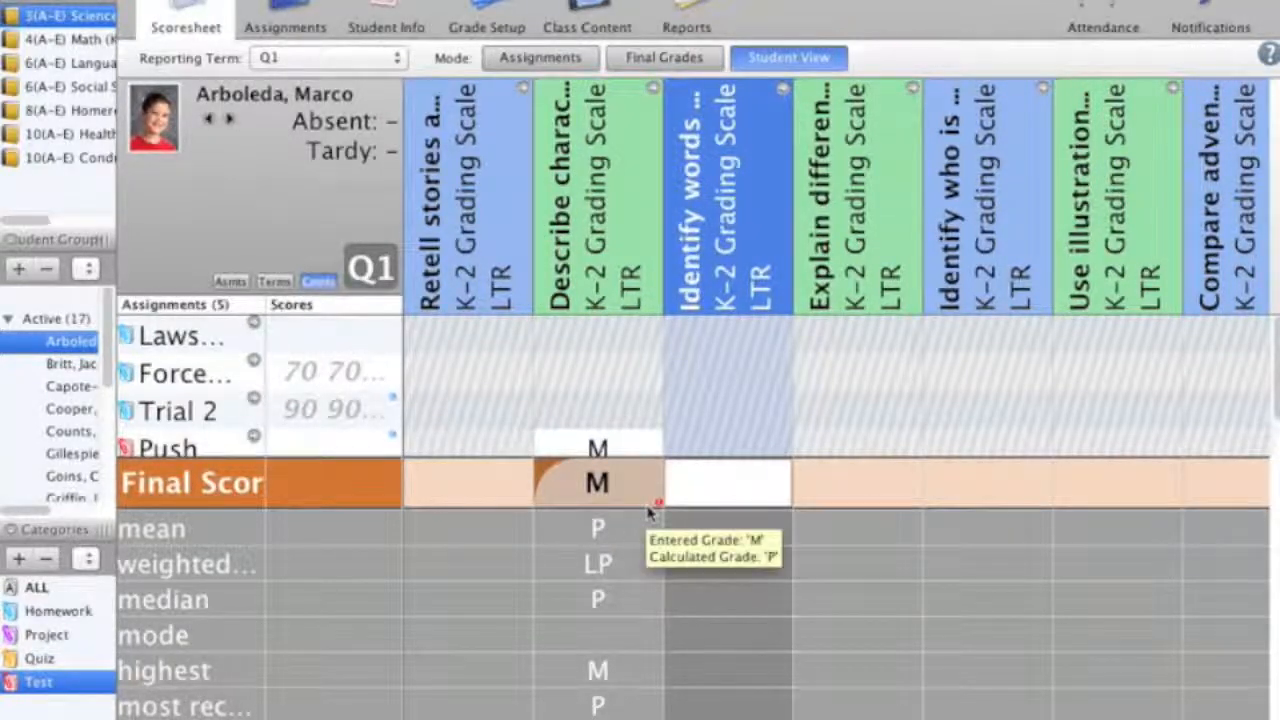